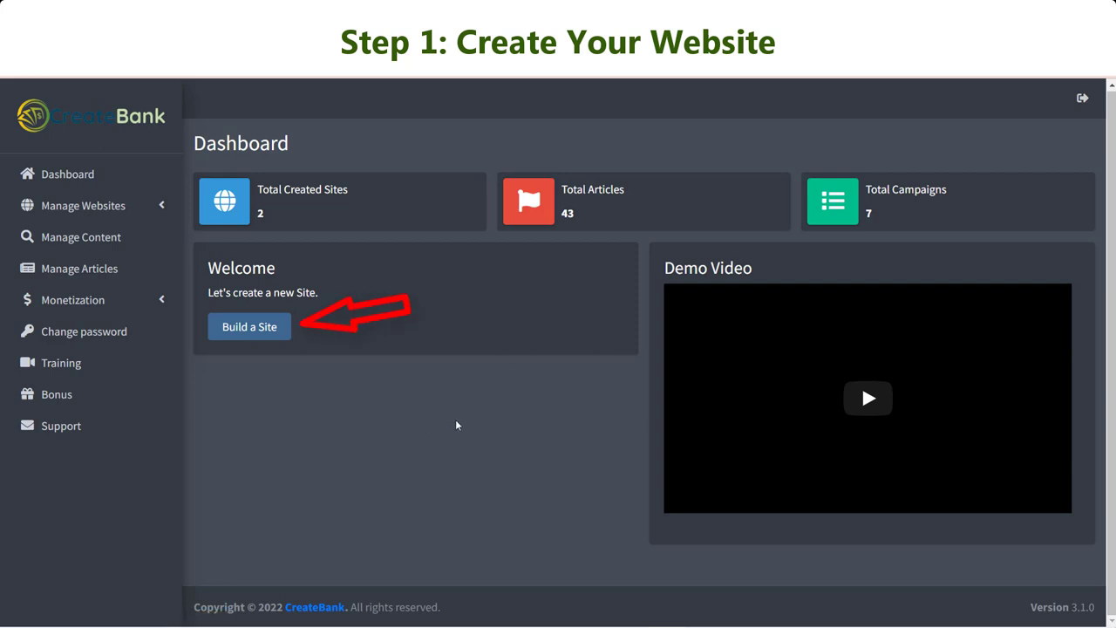
Start building a site and open the Website Lists page under Manage Websites.
{"action": "left_click", "coordinate": [269, 335]}
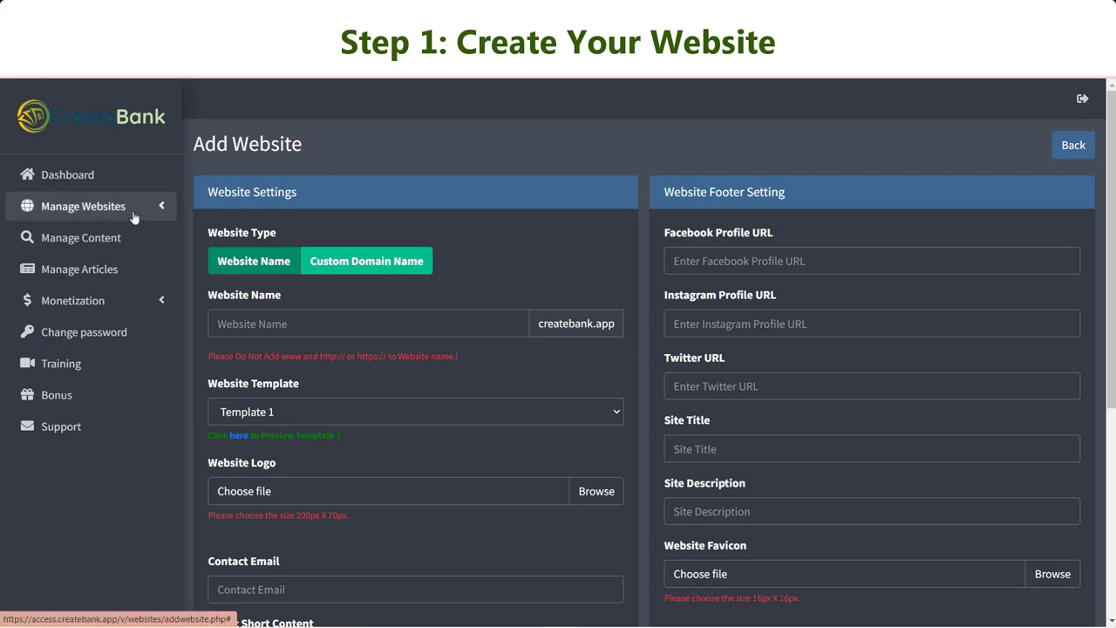
{"action": "left_click", "coordinate": [133, 213]}
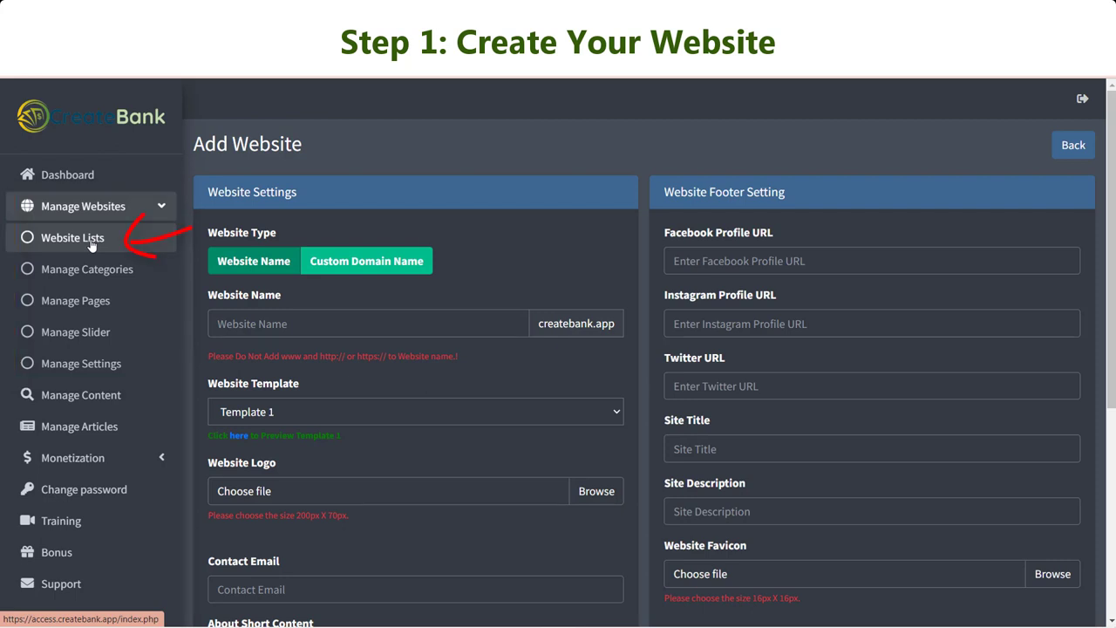
{"action": "left_click", "coordinate": [92, 244]}
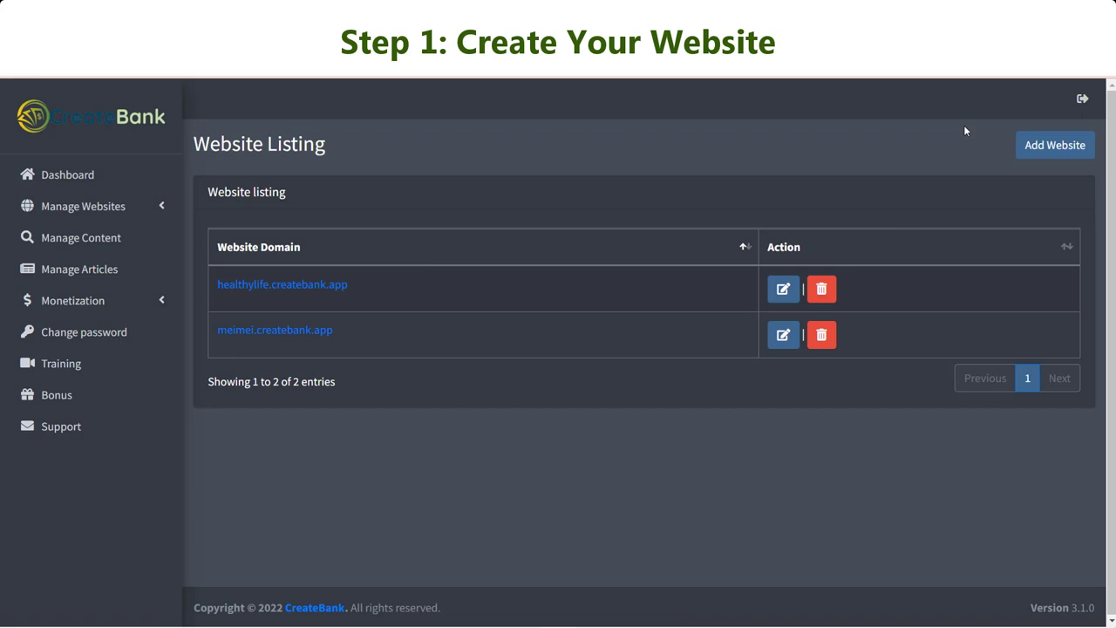
Open the Add Website form and switch the website type to Custom Domain Name.
{"action": "left_click", "coordinate": [1049, 150]}
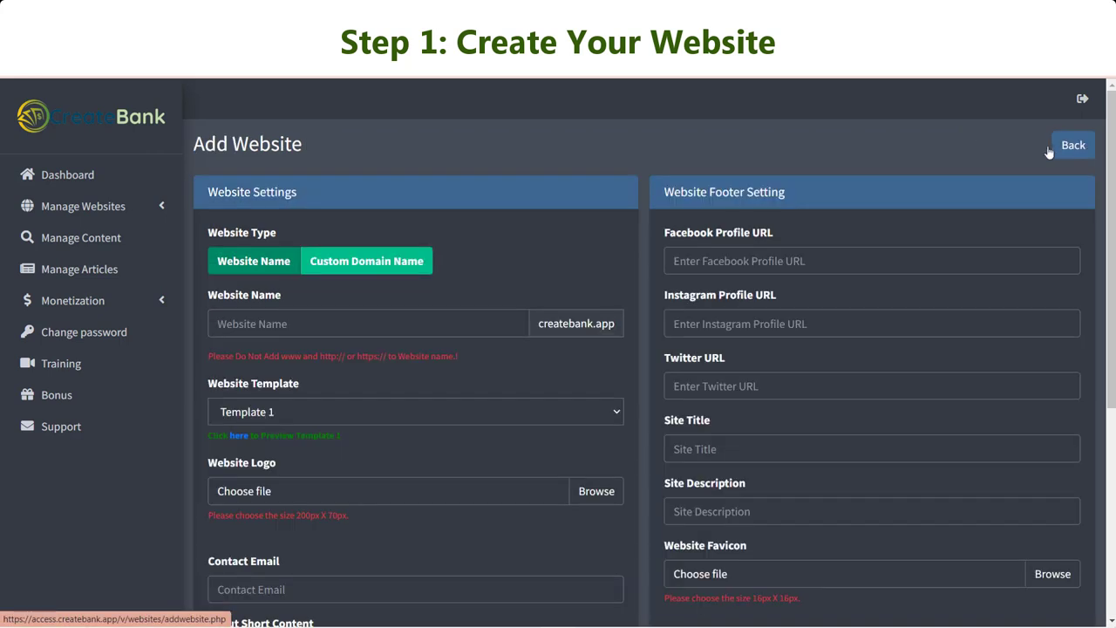
{"action": "scroll", "coordinate": [785, 285], "scroll_direction": "down", "scroll_amount": 1}
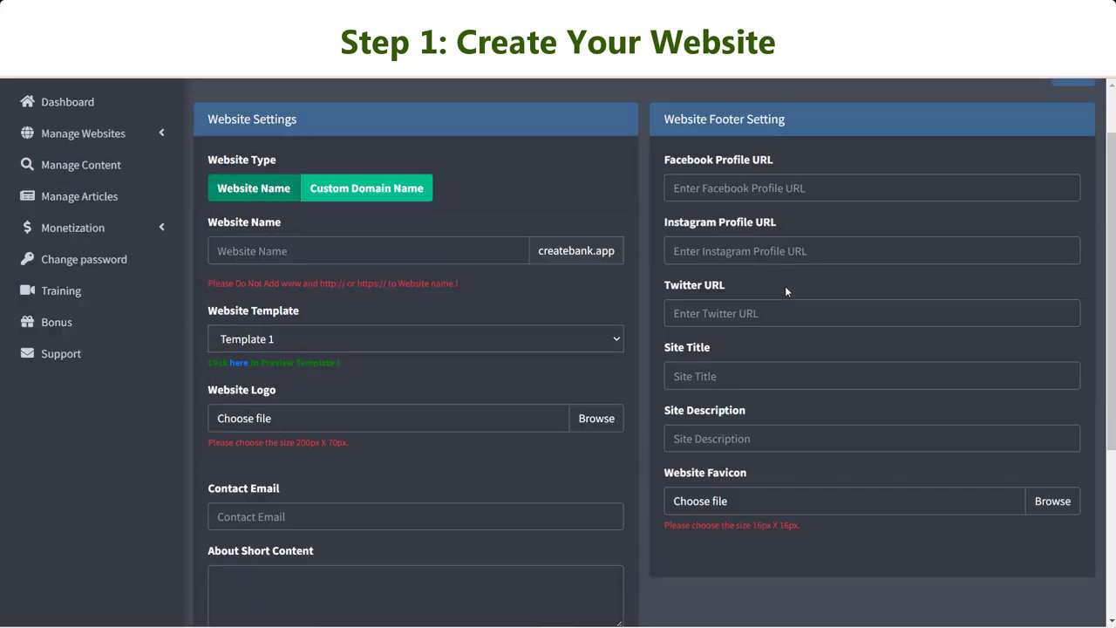
{"action": "scroll", "coordinate": [785, 285], "scroll_direction": "up", "scroll_amount": 1}
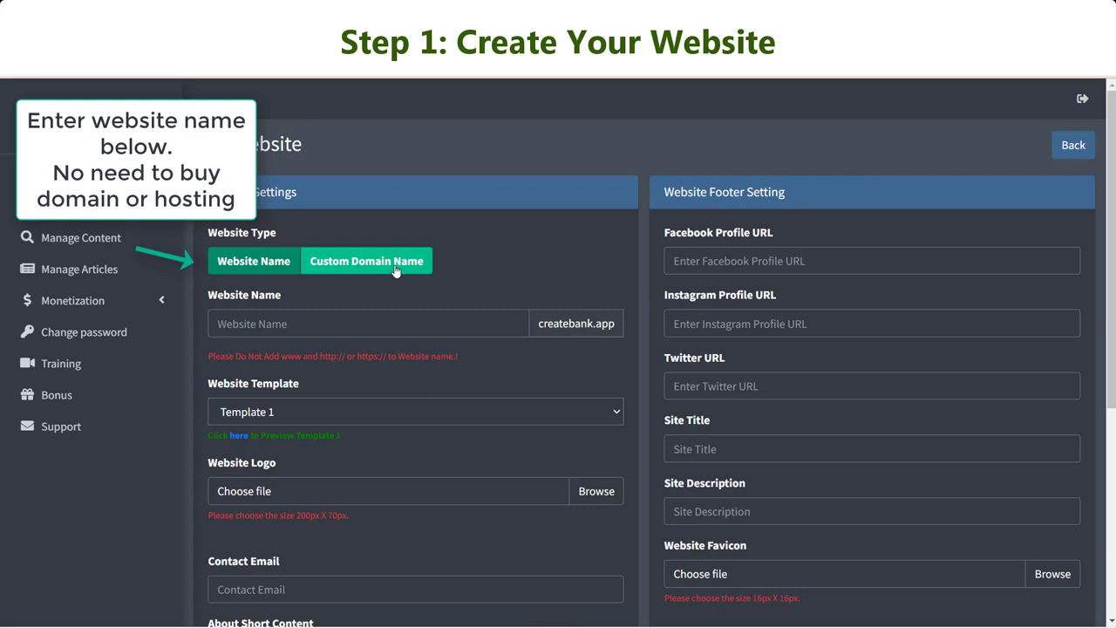
{"action": "left_click", "coordinate": [407, 270]}
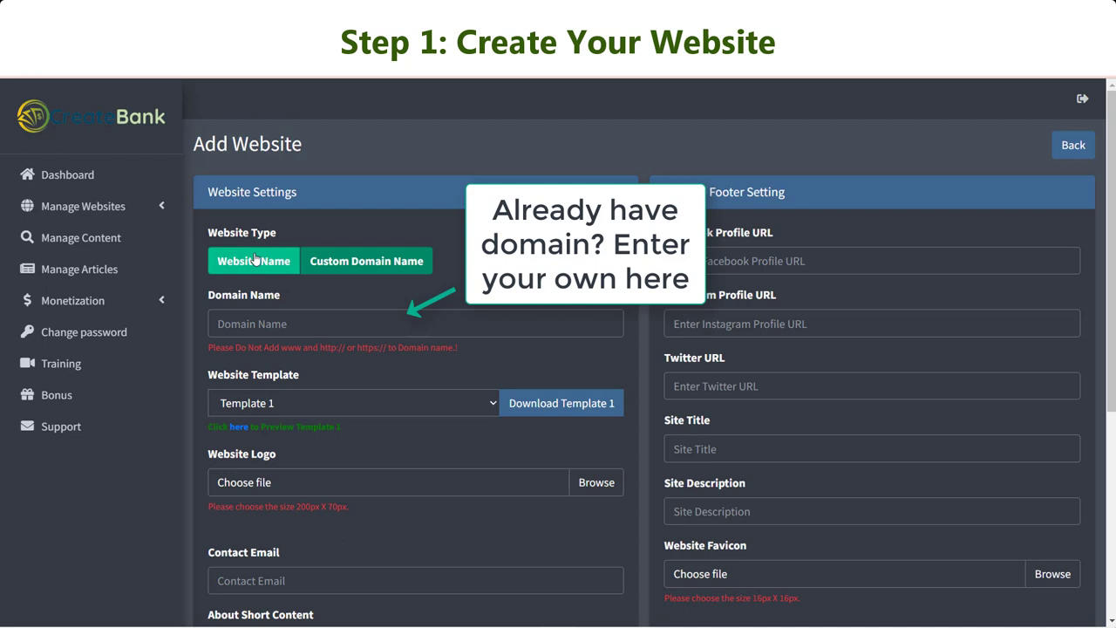
Switch back to a createbank.app site and enter the website name wellnesshealthy.
{"action": "left_click", "coordinate": [255, 259]}
{"action": "left_click", "coordinate": [337, 323]}
{"action": "type", "text": "wel"}
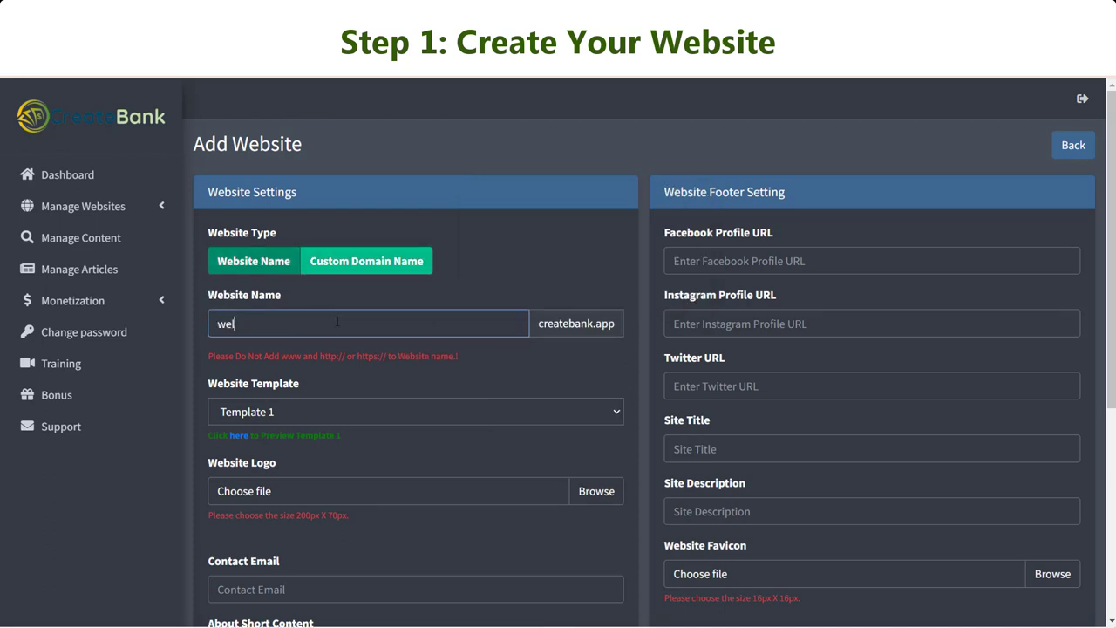
{"action": "type", "text": "lnesshw"}
{"action": "type", "text": "althy"}
Select Template 2 and preview its design.
{"action": "scroll", "coordinate": [337, 322], "scroll_direction": "down", "scroll_amount": 1}
{"action": "left_click", "coordinate": [295, 340]}
{"action": "left_click", "coordinate": [298, 377]}
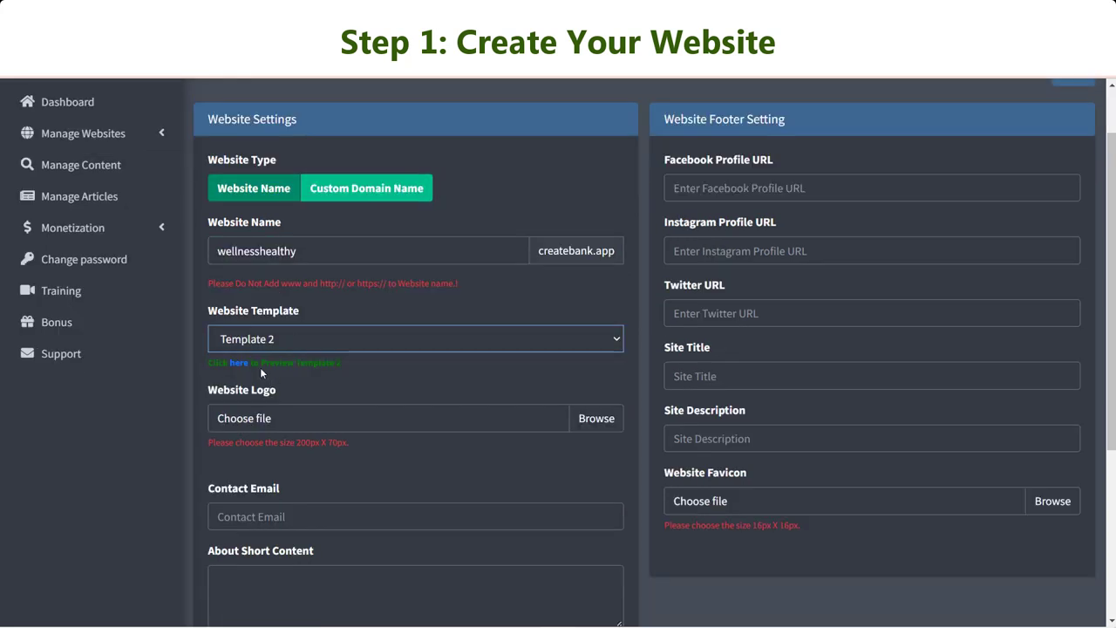
{"action": "left_click", "coordinate": [238, 362]}
{"action": "left_click", "coordinate": [279, 144]}
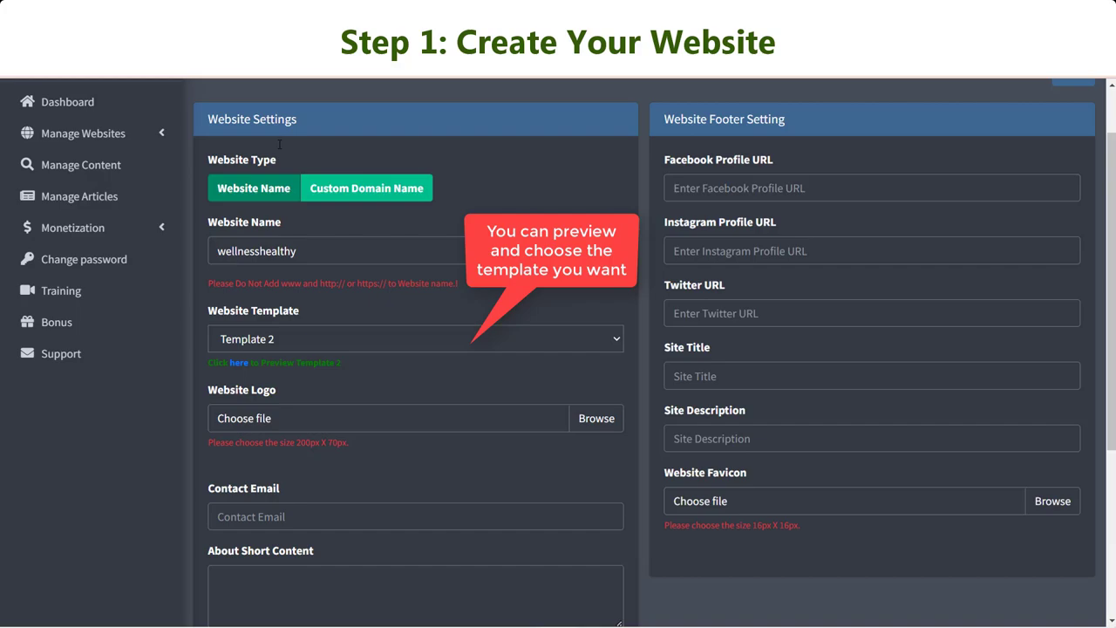
Select Template 3 as the website template and preview it.
{"action": "left_click", "coordinate": [271, 341]}
{"action": "left_click", "coordinate": [283, 390]}
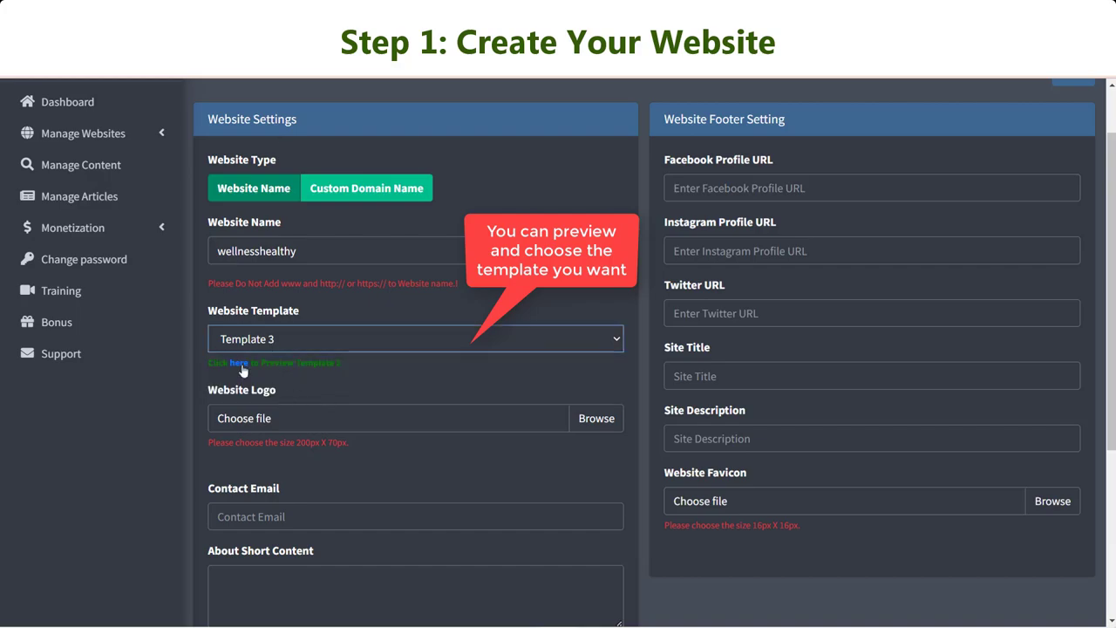
{"action": "left_click", "coordinate": [249, 365]}
{"action": "scroll", "coordinate": [611, 292], "scroll_direction": "up", "scroll_amount": 10}
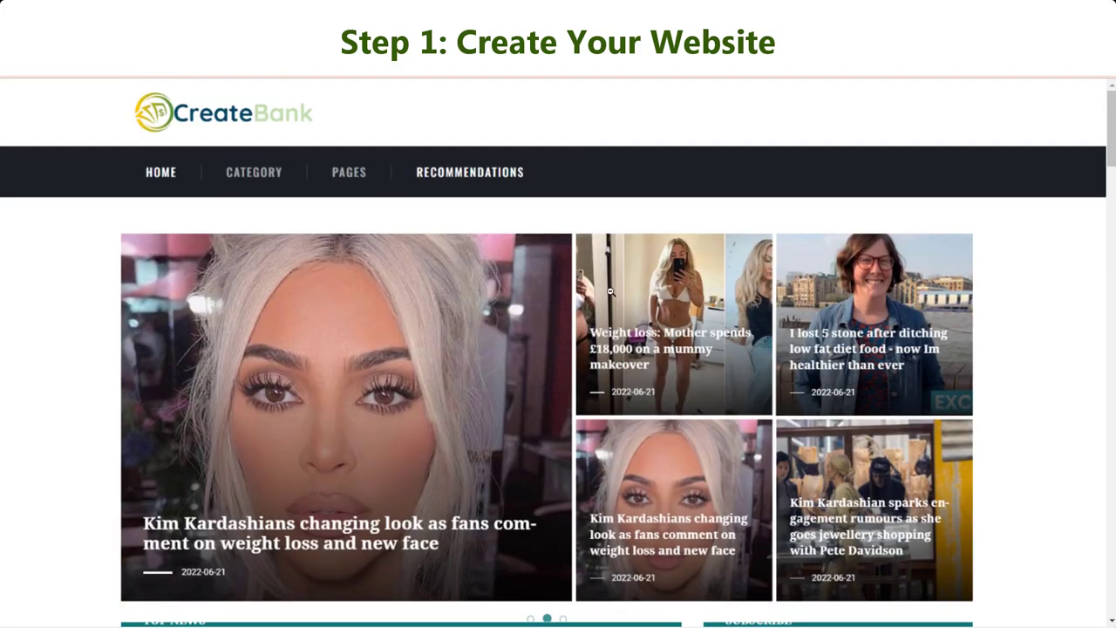
{"action": "scroll", "coordinate": [610, 292], "scroll_direction": "down", "scroll_amount": 5}
{"action": "scroll", "coordinate": [610, 292], "scroll_direction": "down", "scroll_amount": 9}
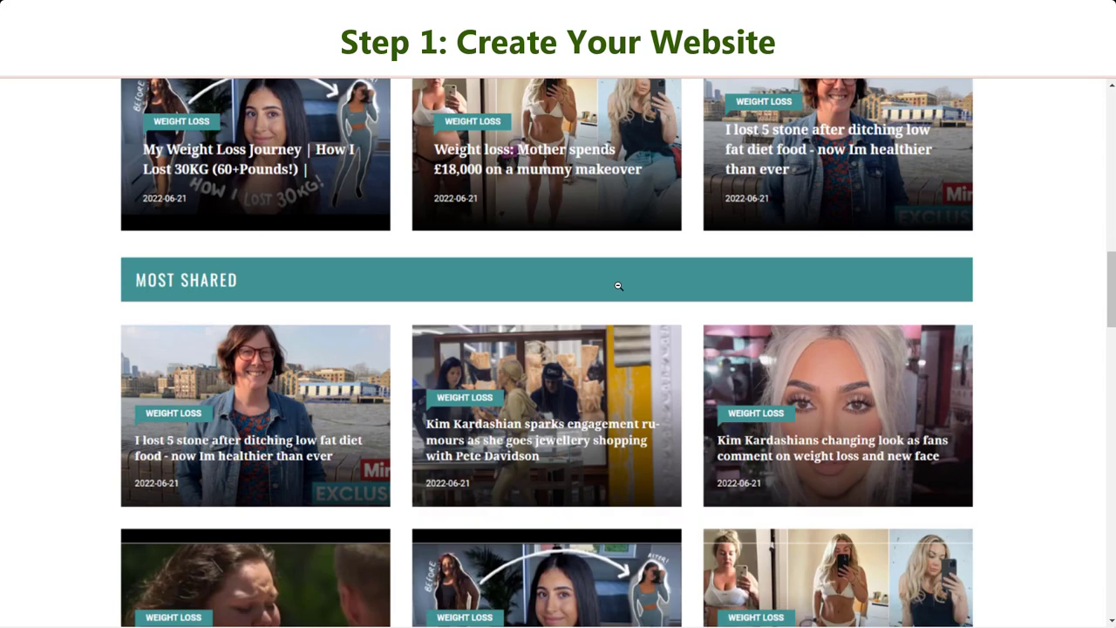
{"action": "scroll", "coordinate": [618, 285], "scroll_direction": "down", "scroll_amount": 4}
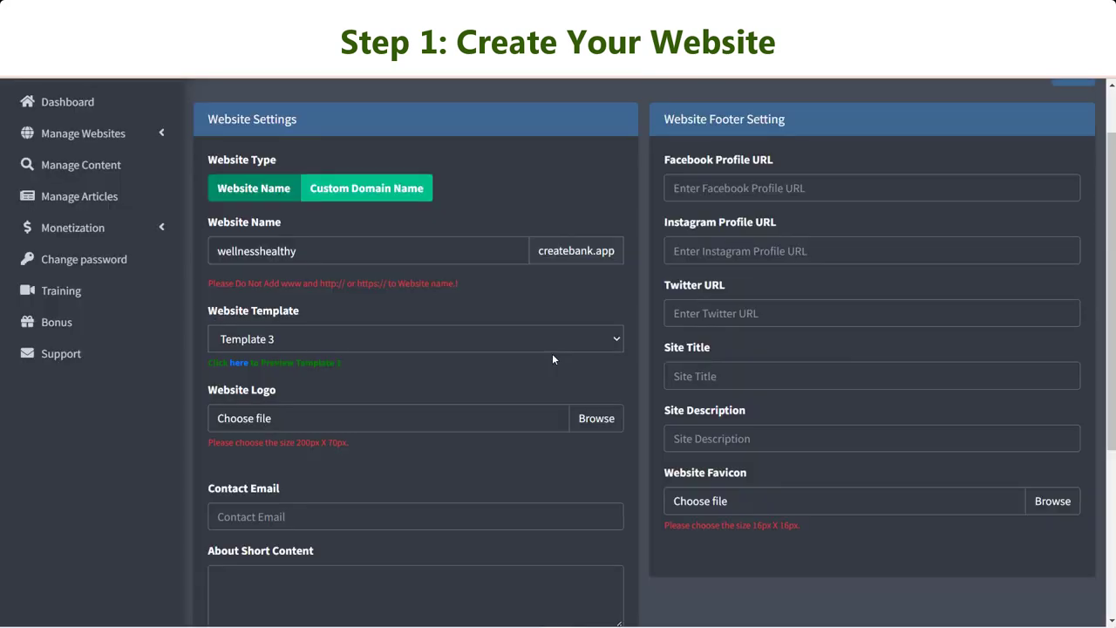
{"action": "scroll", "coordinate": [552, 354], "scroll_direction": "down", "scroll_amount": 2}
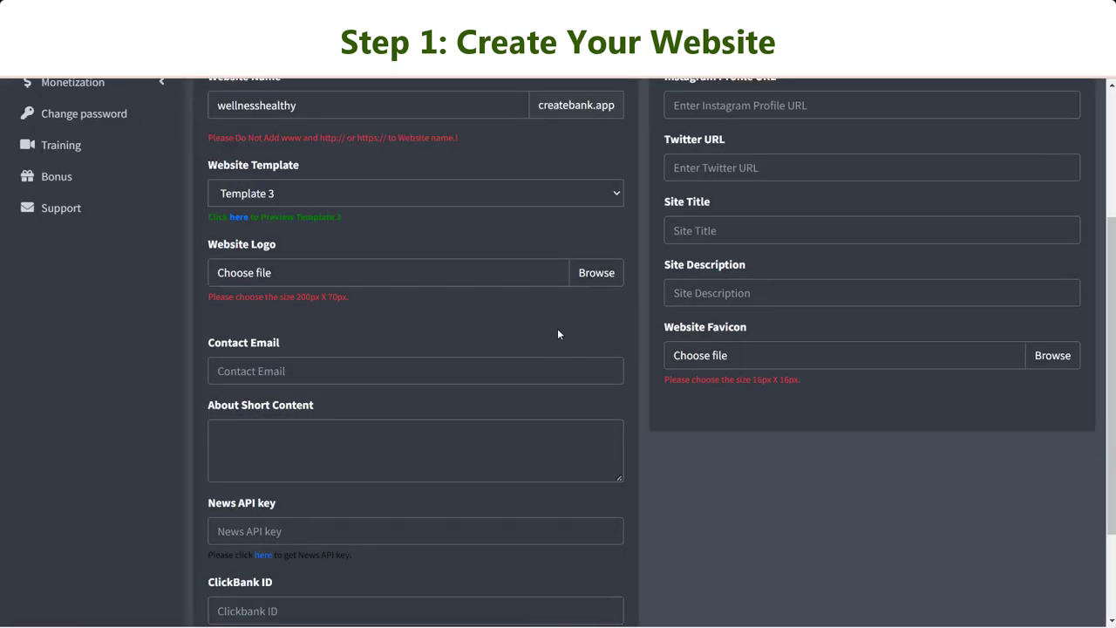
Upload Website Logo.png as the logo and fill in the contact e-mail and short About text.
{"action": "left_click", "coordinate": [597, 273]}
{"action": "left_click", "coordinate": [945, 327]}
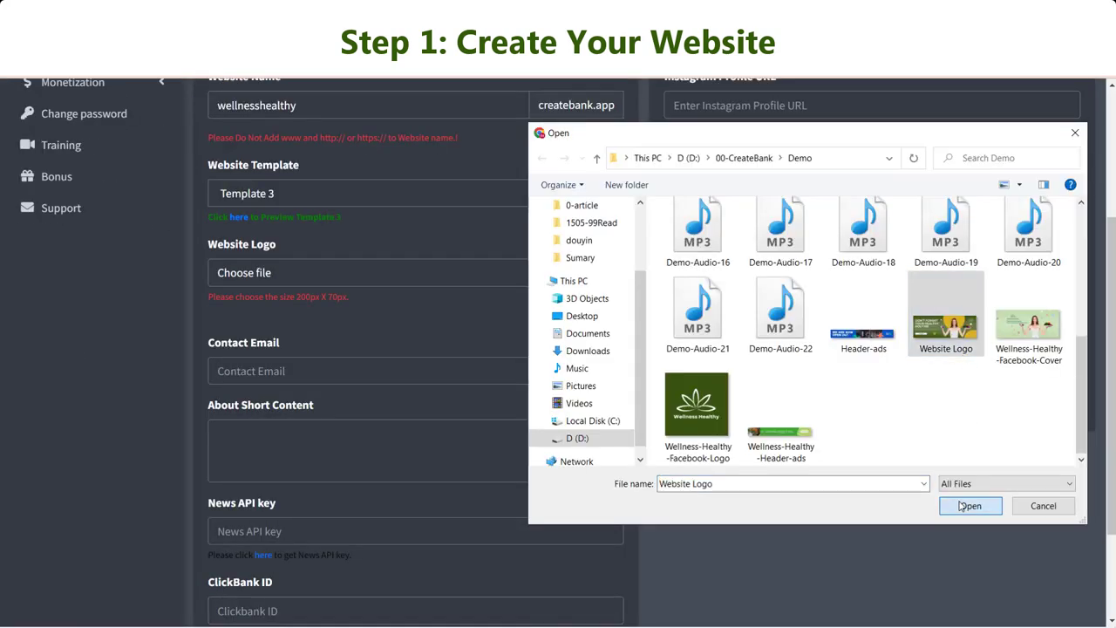
{"action": "left_click", "coordinate": [970, 506]}
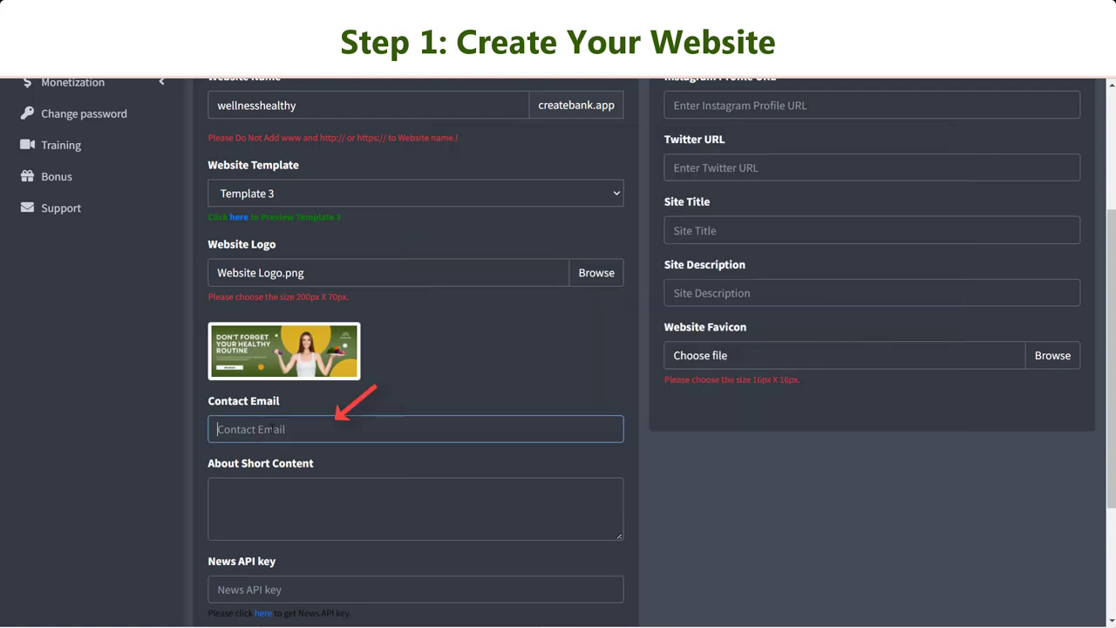
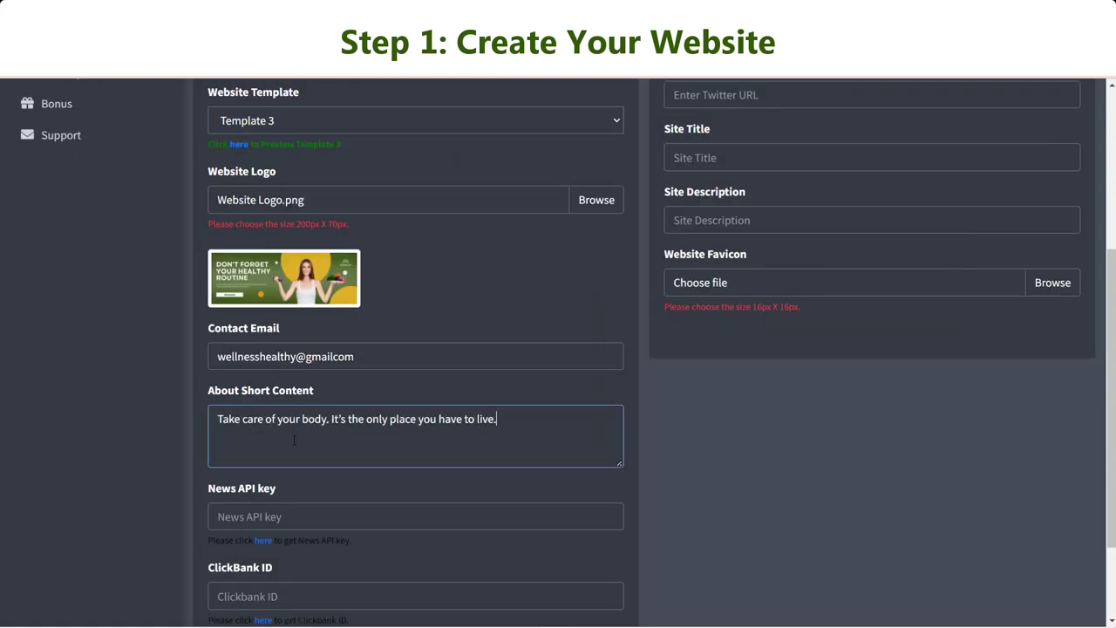
{"action": "left_click", "coordinate": [850, 526]}
{"action": "scroll", "coordinate": [851, 525], "scroll_direction": "down", "scroll_amount": 3}
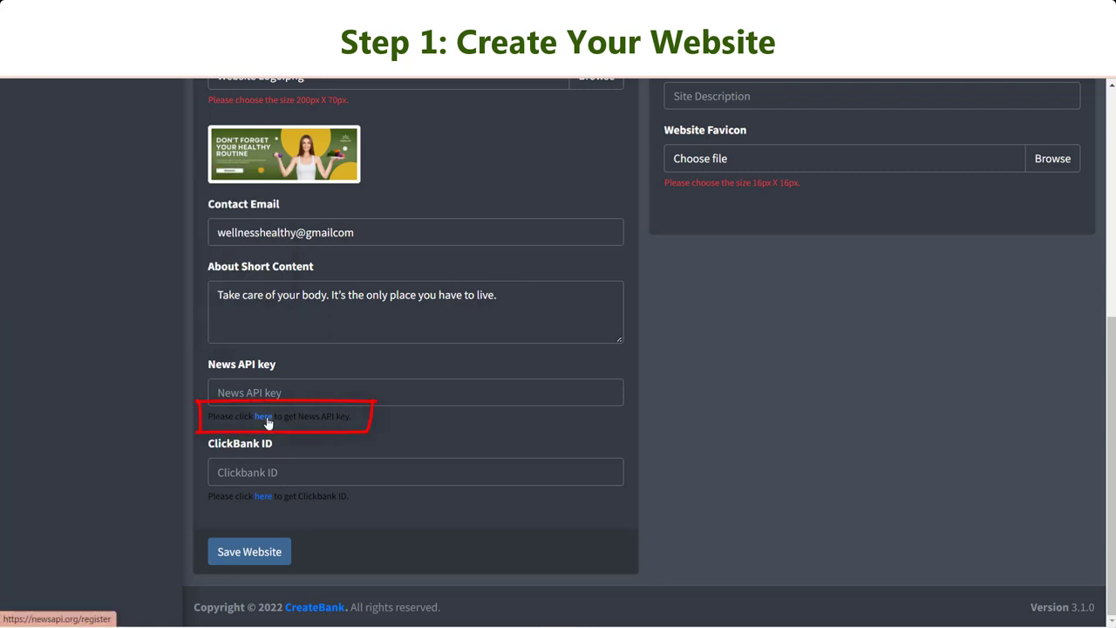
Open the NewsAPI registration page and fill in the first name, e-mail and password.
{"action": "left_click", "coordinate": [266, 417]}
{"action": "left_click", "coordinate": [520, 193]}
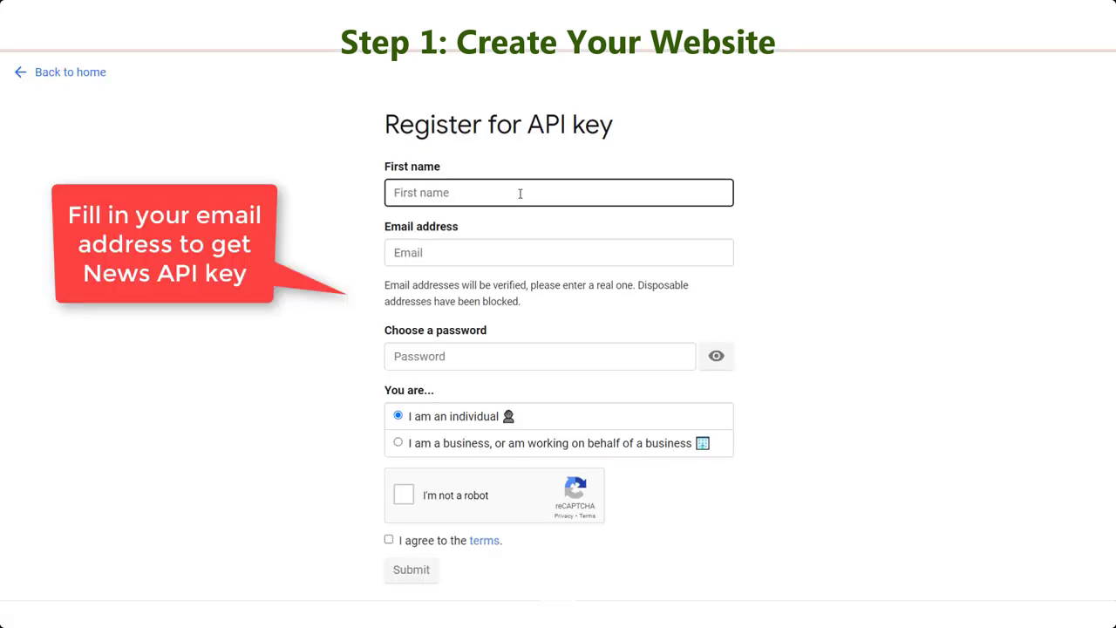
{"action": "type", "text": "wellnessheal"}
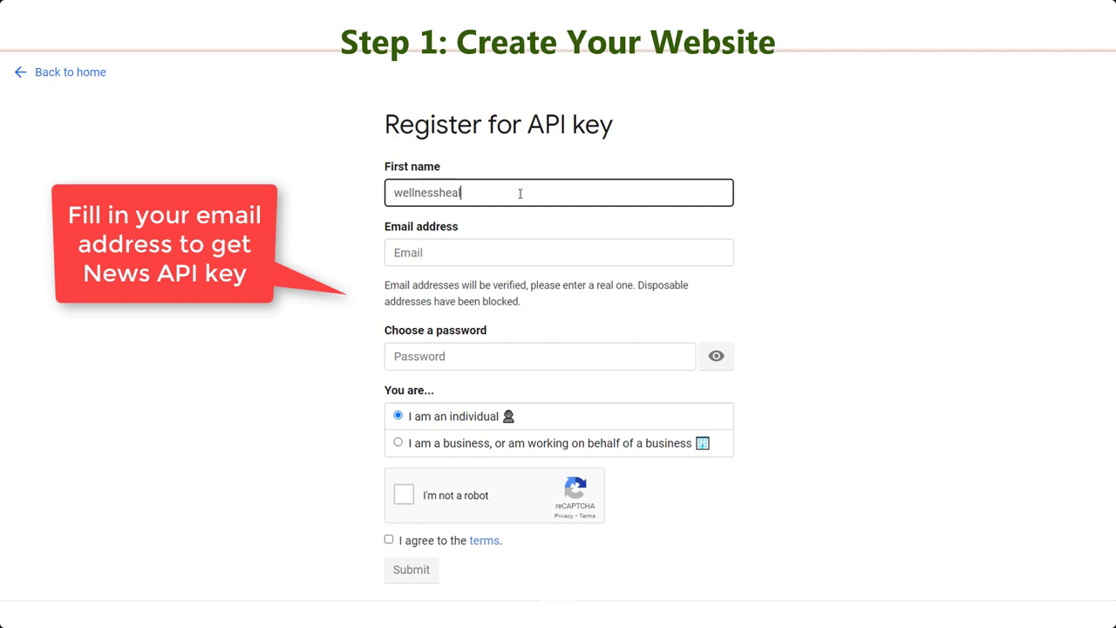
{"action": "type", "text": "thy"}
{"action": "left_click", "coordinate": [518, 252]}
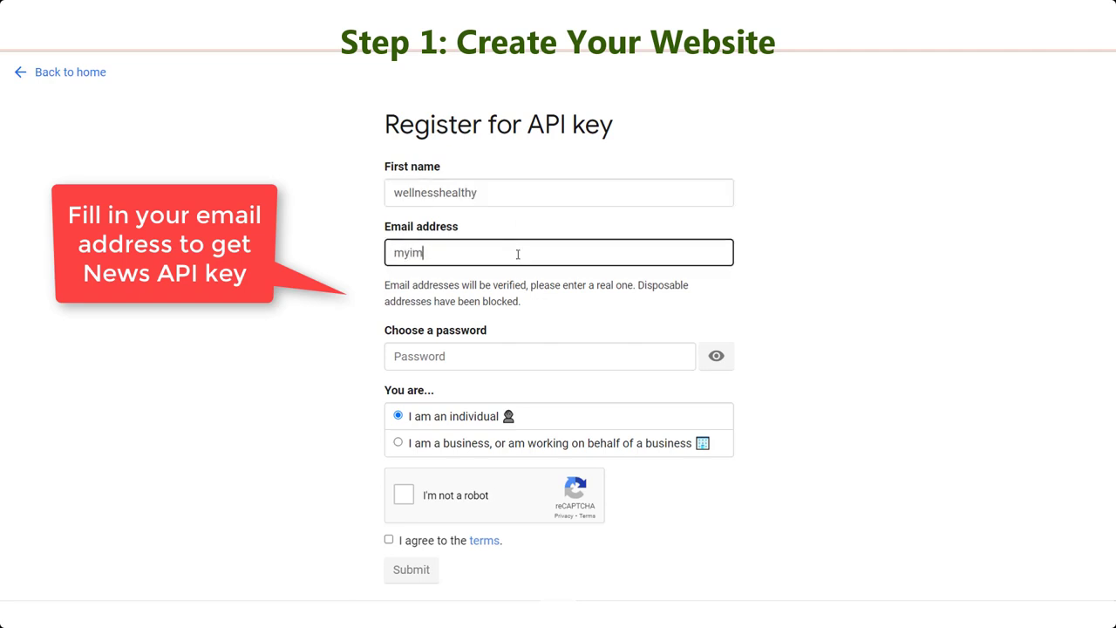
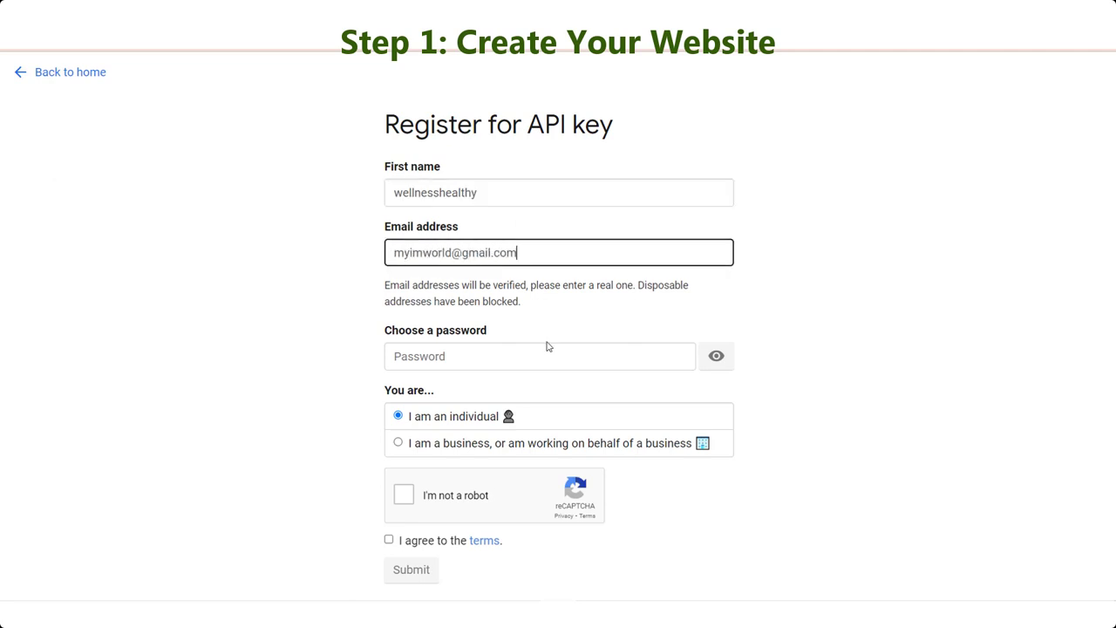
{"action": "left_click", "coordinate": [548, 355]}
{"action": "type", "text": "********"}
Pass the captcha, accept the terms, submit, and copy the issued API key.
{"action": "left_click", "coordinate": [404, 495]}
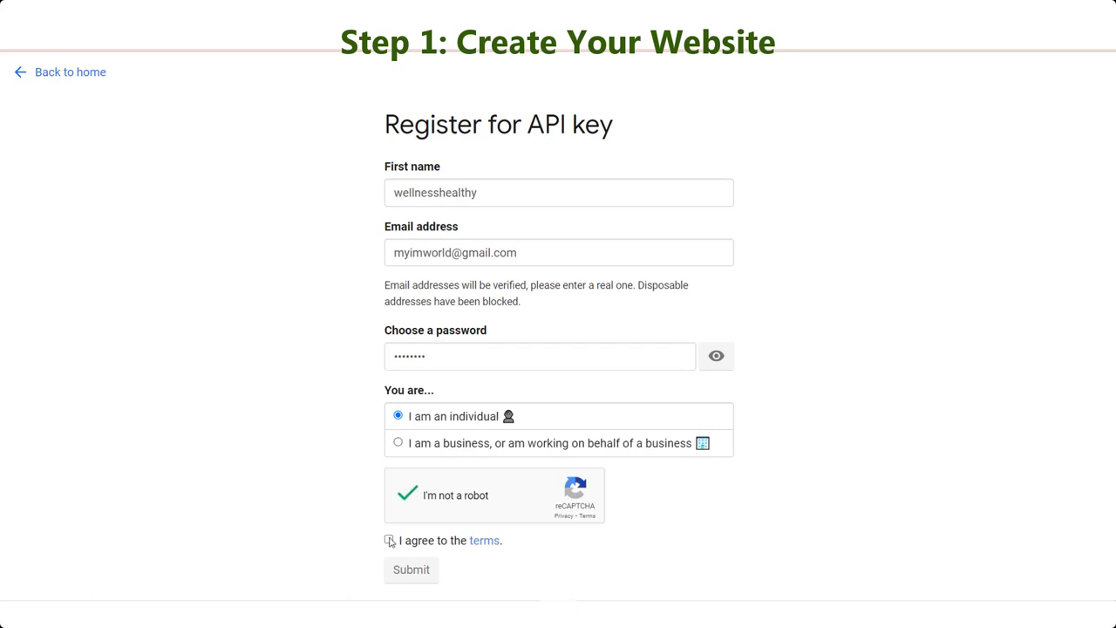
{"action": "left_click", "coordinate": [390, 541]}
{"action": "left_click", "coordinate": [413, 569]}
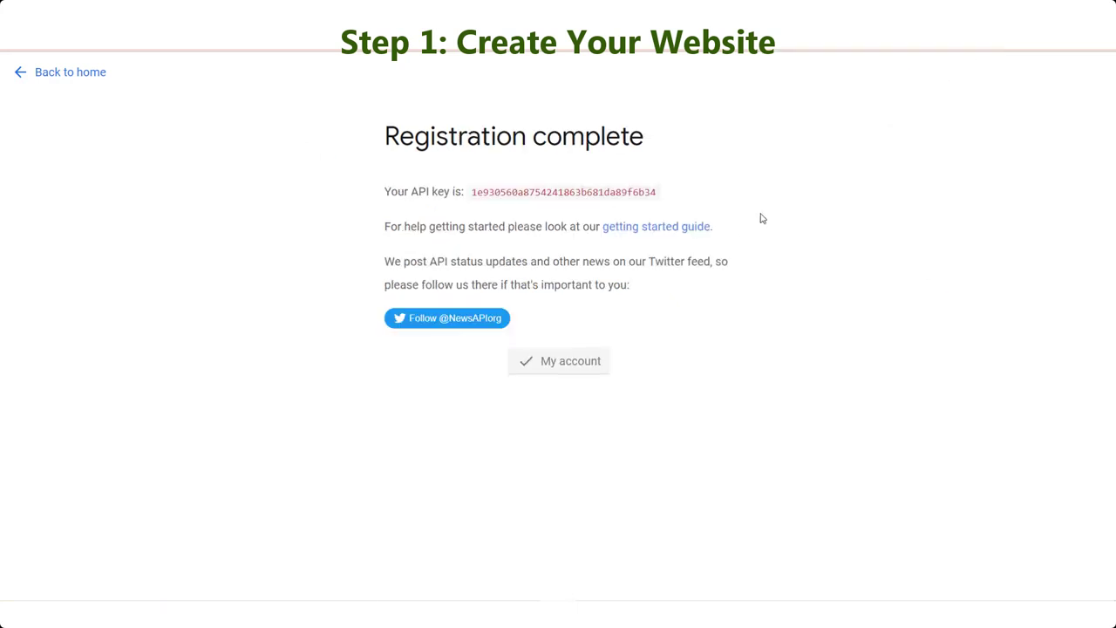
{"action": "left_click_drag", "start_coordinate": [656, 191], "coordinate": [475, 190]}
{"action": "key", "text": "ctrl+c"}
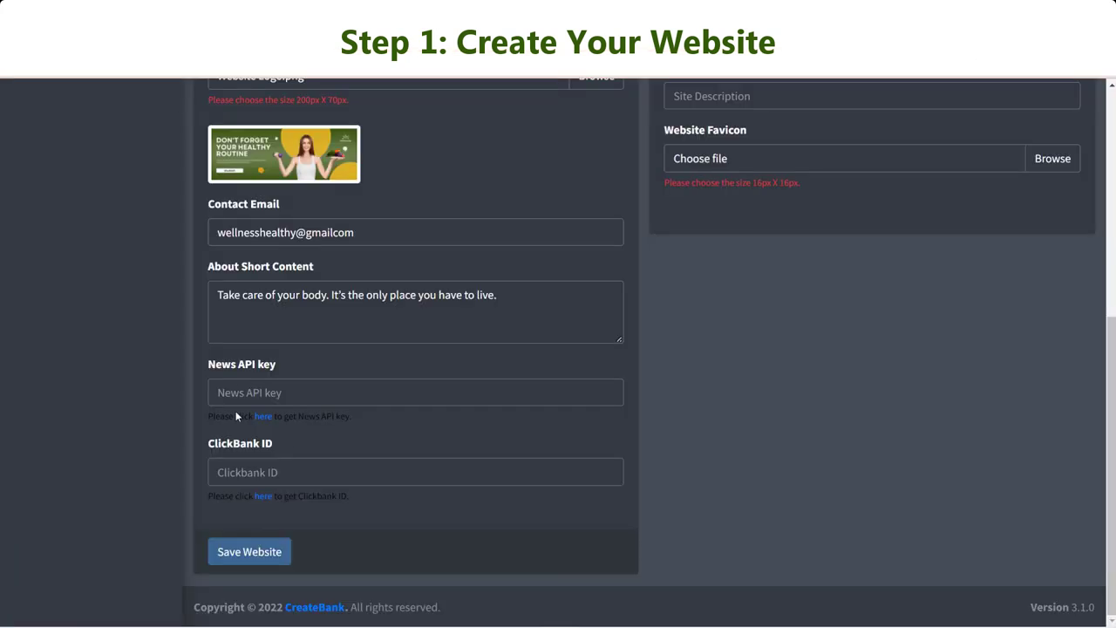
{"action": "left_click", "coordinate": [236, 397]}
Paste the NewsAPI key into its field and enter the ClickBank ID.
{"action": "key", "text": "ctrl+v"}
{"action": "left_click", "coordinate": [771, 527]}
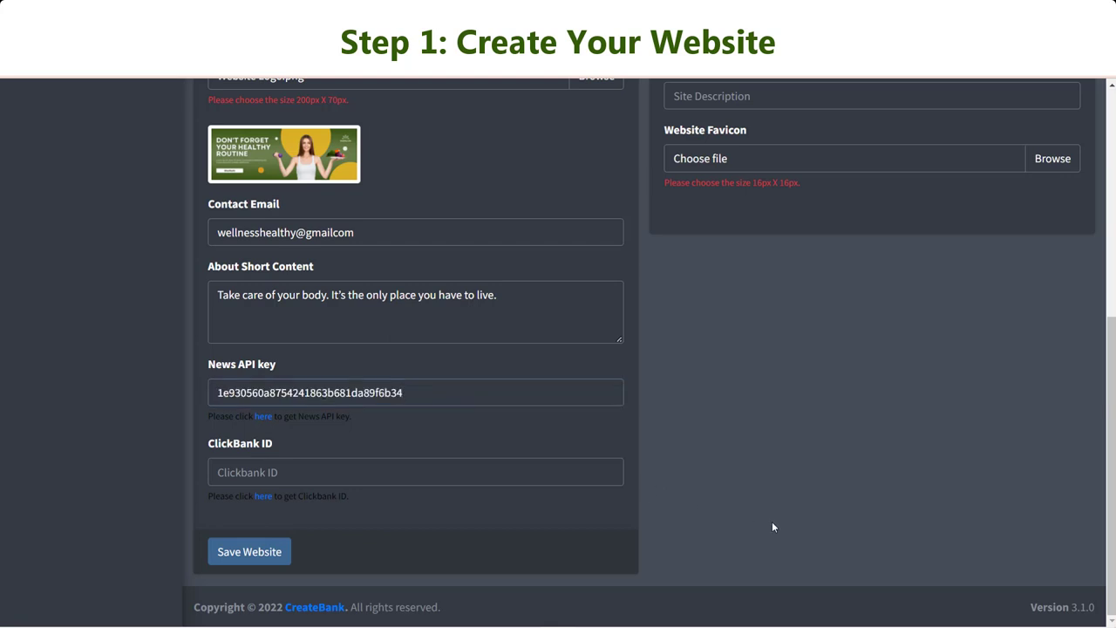
{"action": "left_click", "coordinate": [487, 482]}
{"action": "type", "text": "lyth"}
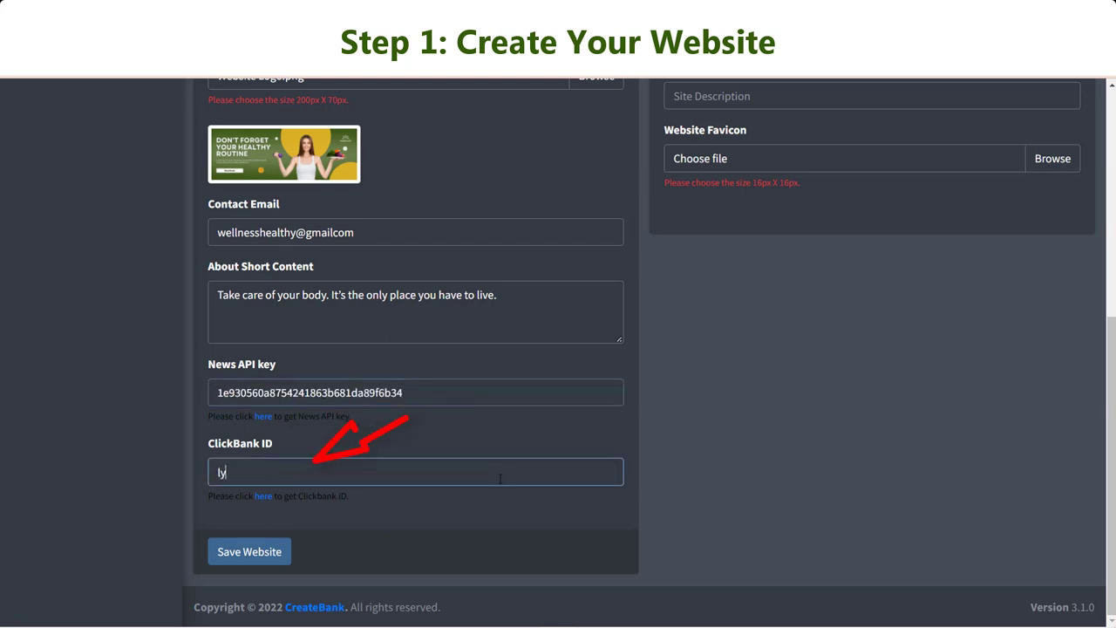
{"action": "key", "text": "BackSpace"}
{"action": "key", "text": "BackSpace"}
{"action": "type", "text": "htm"}
{"action": "left_click", "coordinate": [488, 504]}
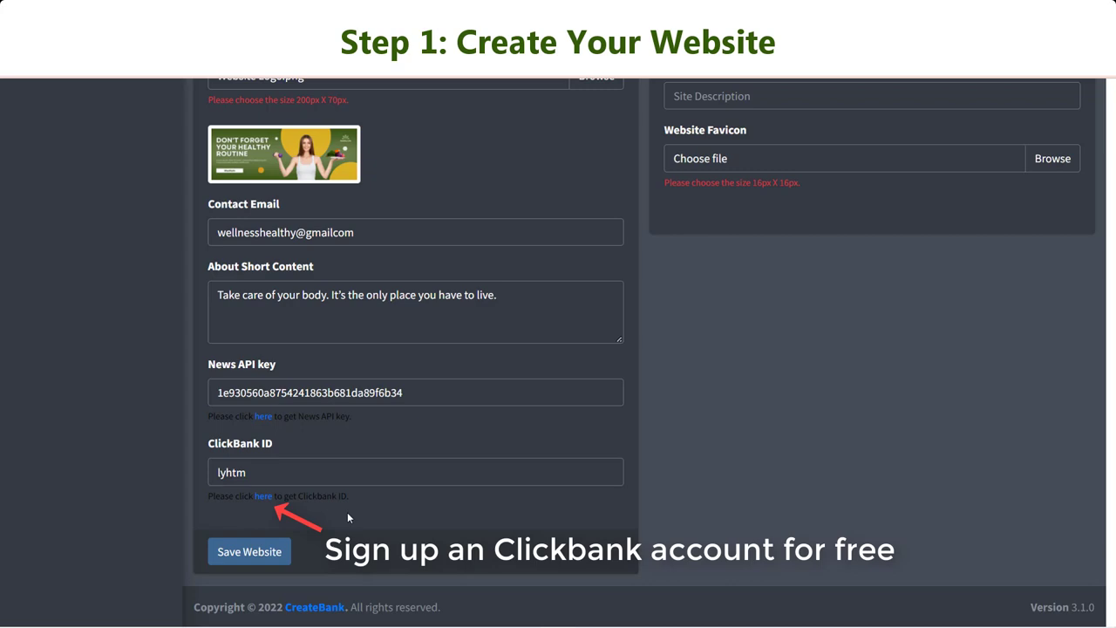
{"action": "scroll", "coordinate": [595, 486], "scroll_direction": "up", "scroll_amount": 5}
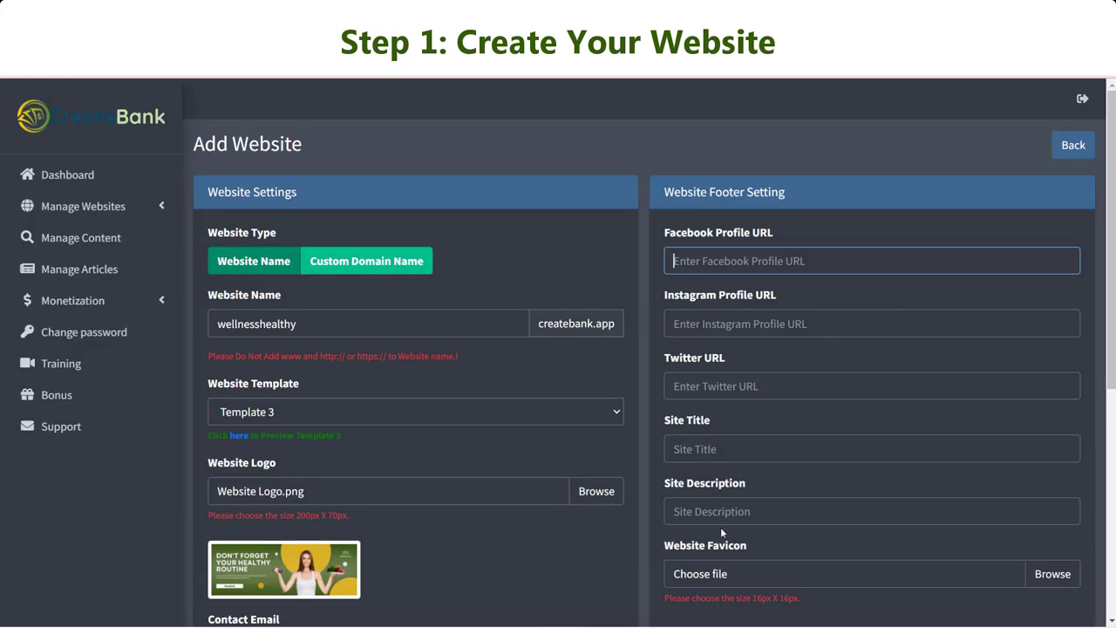
Paste the Facebook and Instagram page URLs from the notes into their fields.
{"action": "key", "text": "alt+Tab"}
{"action": "triple_click", "coordinate": [545, 219]}
{"action": "key", "text": "ctrl+c"}
{"action": "key", "text": "alt+Tab"}
{"action": "key", "text": "ctrl+v"}
{"action": "key", "text": "alt+Tab"}
{"action": "triple_click", "coordinate": [699, 251]}
{"action": "key", "text": "ctrl+c"}
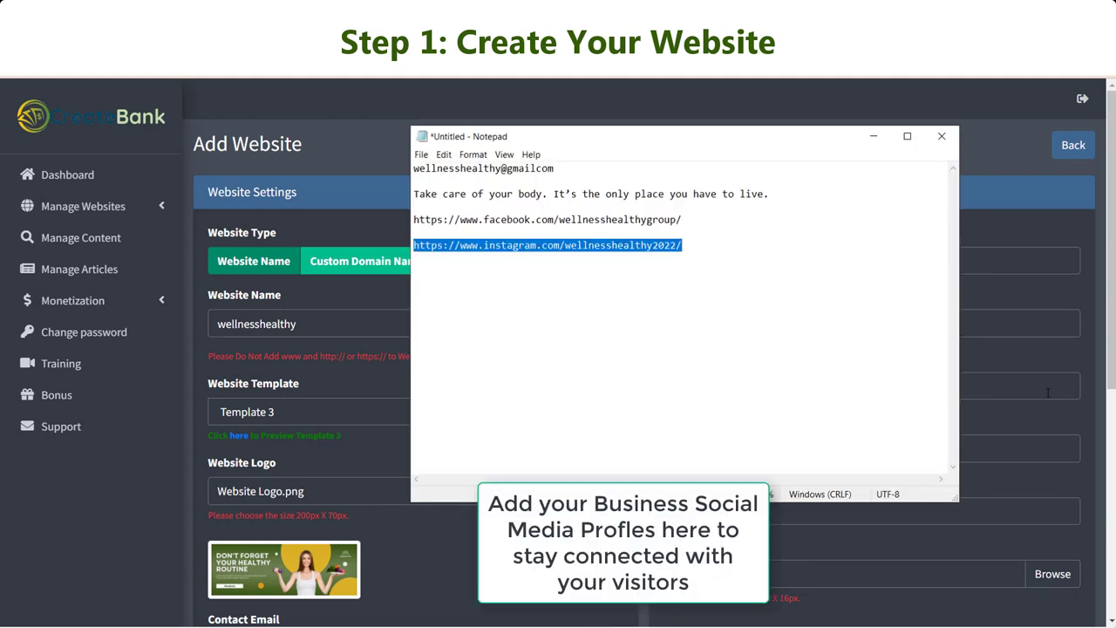
{"action": "key", "text": "alt+Tab"}
{"action": "key", "text": "ctrl+v"}
Set the site title to 'Healthy Lifestyle And More'.
{"action": "scroll", "coordinate": [879, 402], "scroll_direction": "down", "scroll_amount": 1}
{"action": "left_click", "coordinate": [925, 375]}
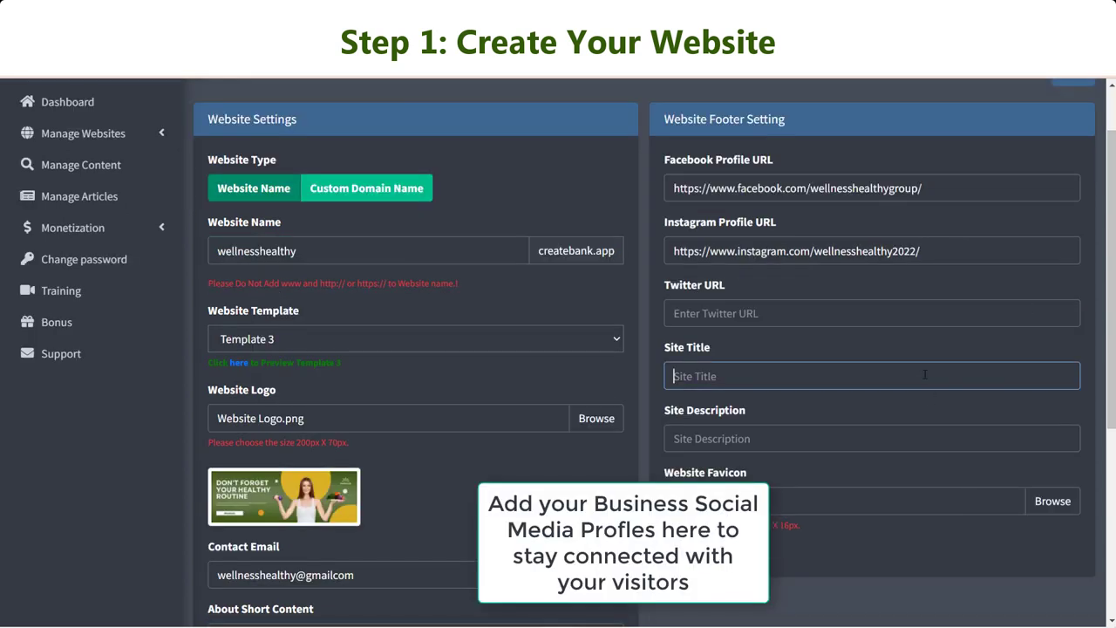
{"action": "type", "text": "Healthy Lifestyle And More"}
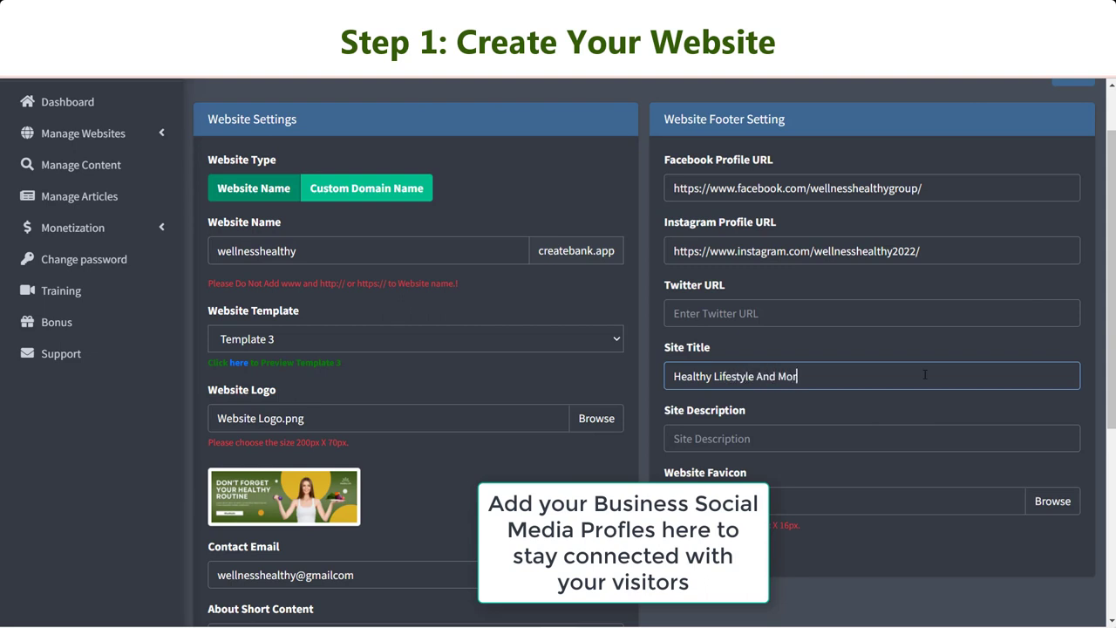
Copy the tagline from the notes and paste it as the site description.
{"action": "left_click", "coordinate": [918, 442]}
{"action": "key", "text": "alt+Tab"}
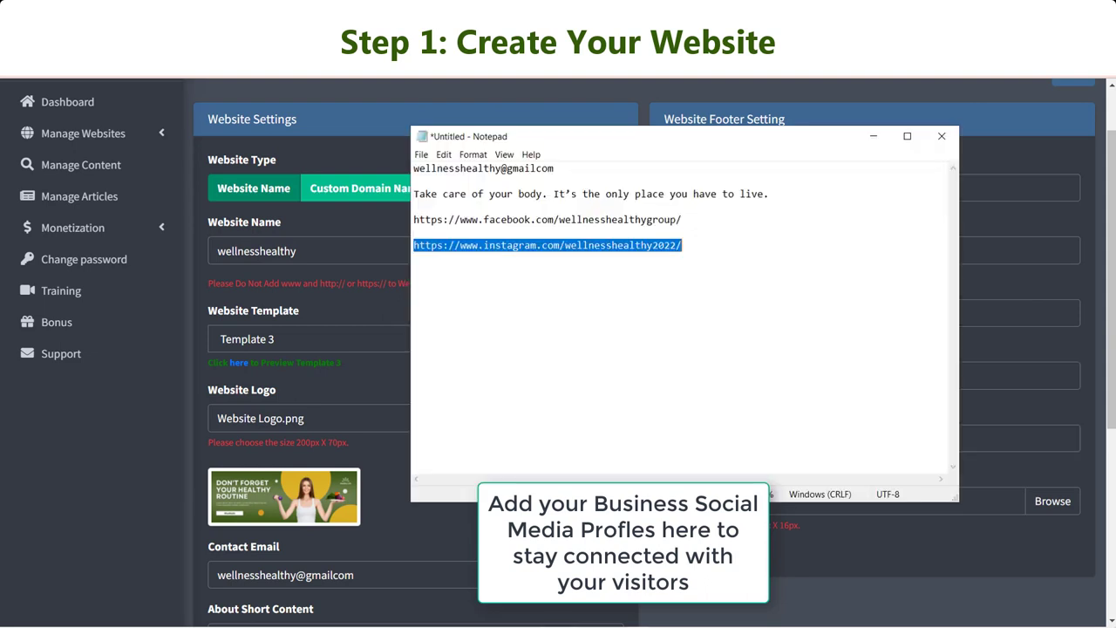
{"action": "left_click", "coordinate": [751, 194]}
{"action": "left_click", "coordinate": [771, 194]}
{"action": "left_click_drag", "start_coordinate": [772, 194], "coordinate": [413, 194]}
{"action": "key", "text": "ctrl+c"}
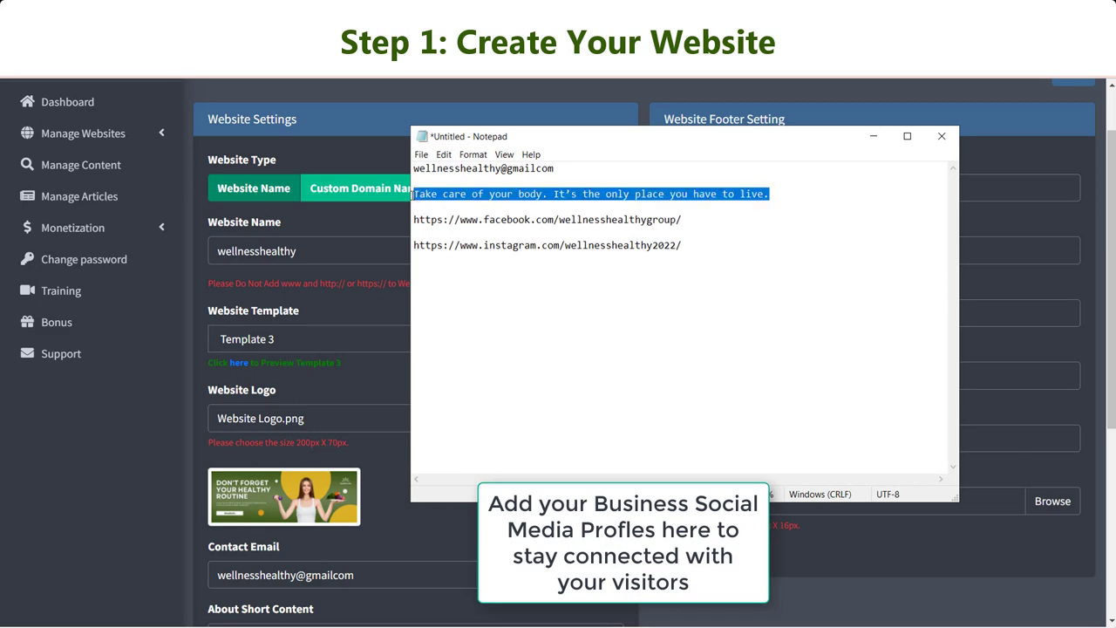
{"action": "left_click", "coordinate": [873, 136]}
{"action": "key", "text": "ctrl+v"}
Choose Wellness-Healthy-Facebook-Logo.png as the site favicon.
{"action": "scroll", "coordinate": [1003, 432], "scroll_direction": "down", "scroll_amount": 2}
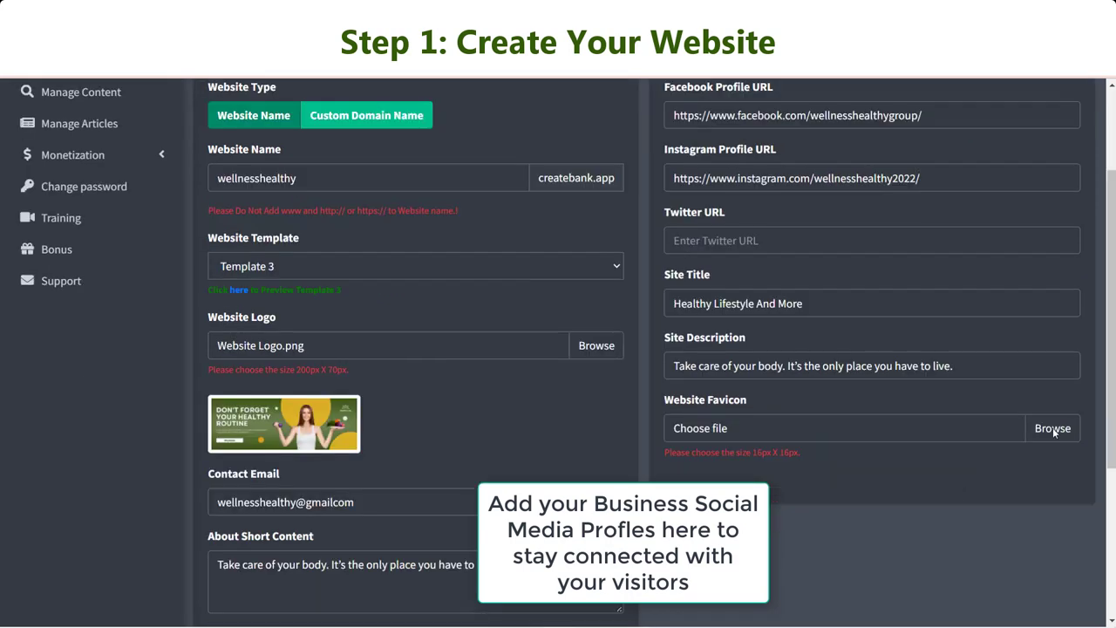
{"action": "left_click", "coordinate": [1055, 431]}
{"action": "double_click", "coordinate": [697, 404]}
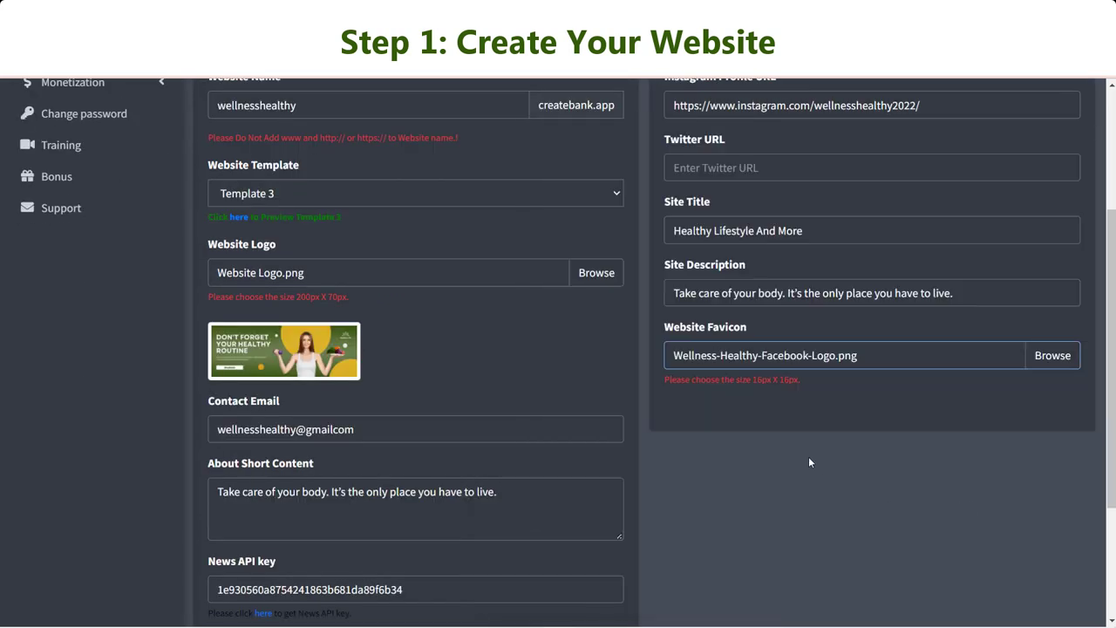
{"action": "scroll", "coordinate": [914, 455], "scroll_direction": "down", "scroll_amount": 3}
{"action": "scroll", "coordinate": [909, 434], "scroll_direction": "up", "scroll_amount": 5}
{"action": "scroll", "coordinate": [910, 434], "scroll_direction": "down", "scroll_amount": 5}
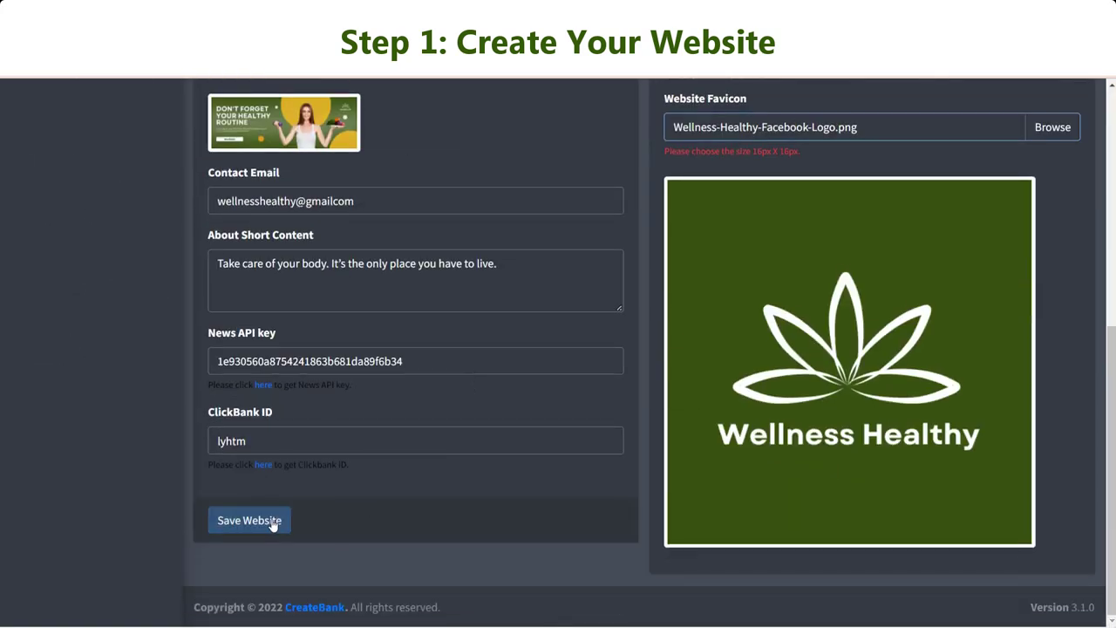
Save the wellnesshealthy website and open the Manage Categories list.
{"action": "left_click", "coordinate": [270, 523]}
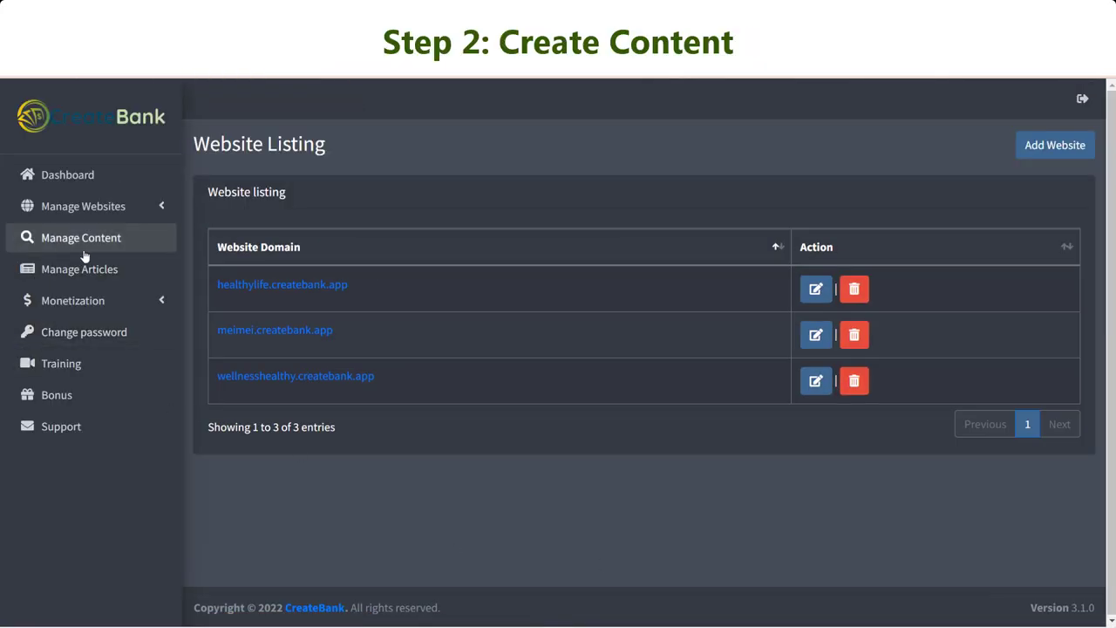
{"action": "left_click", "coordinate": [77, 244]}
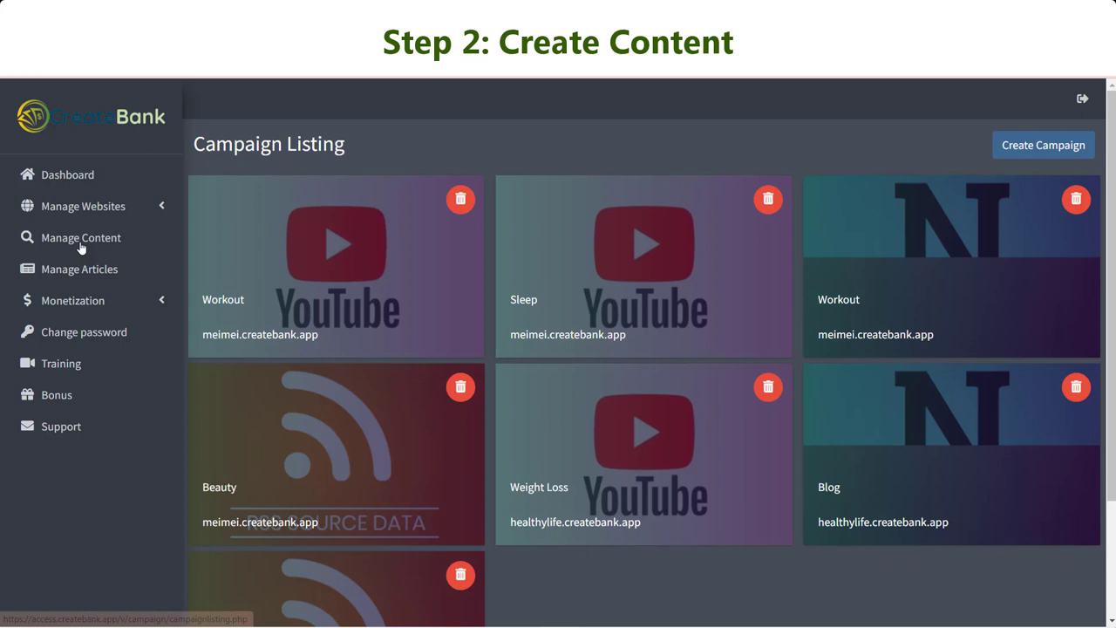
{"action": "left_click", "coordinate": [83, 208]}
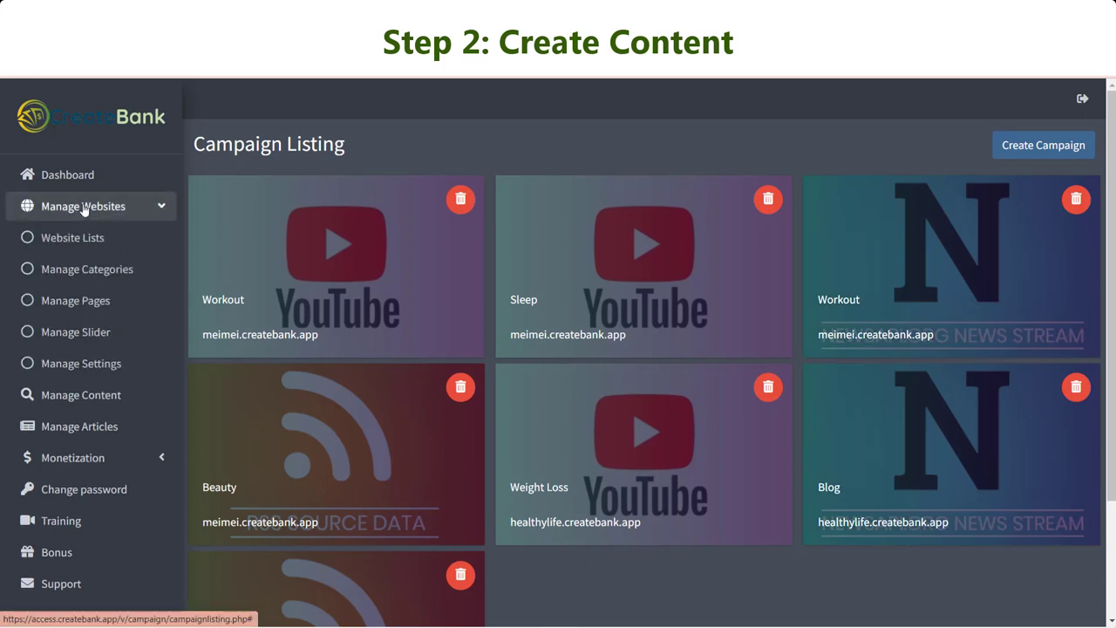
{"action": "left_click", "coordinate": [105, 272]}
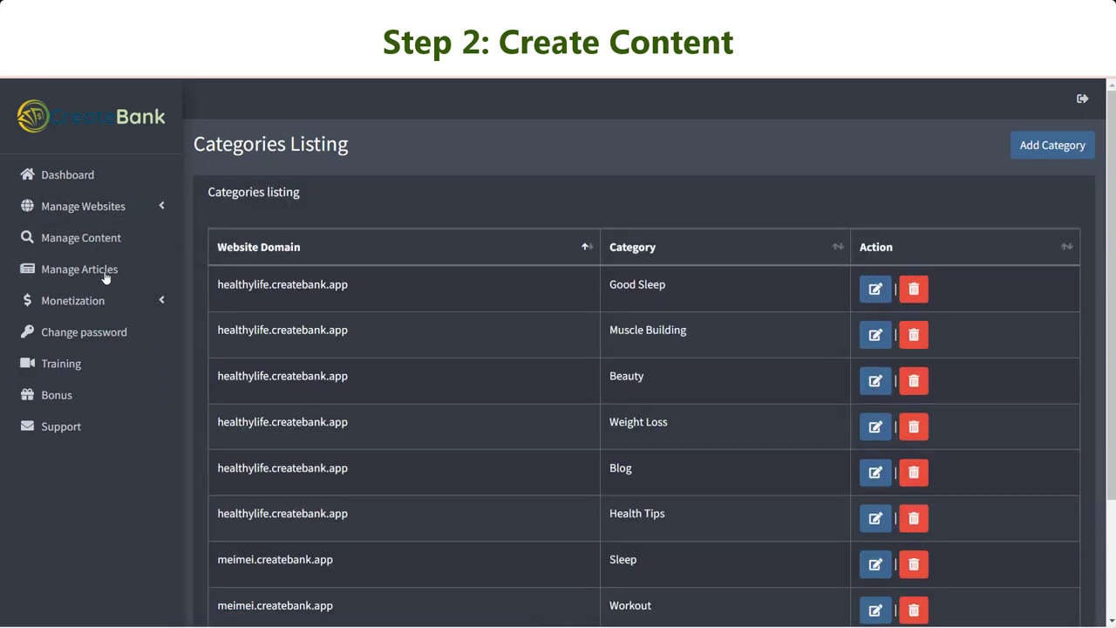
Add Health Care and Stay Fit categories for wellnesshealthy.createbank.app.
{"action": "left_click", "coordinate": [1050, 145]}
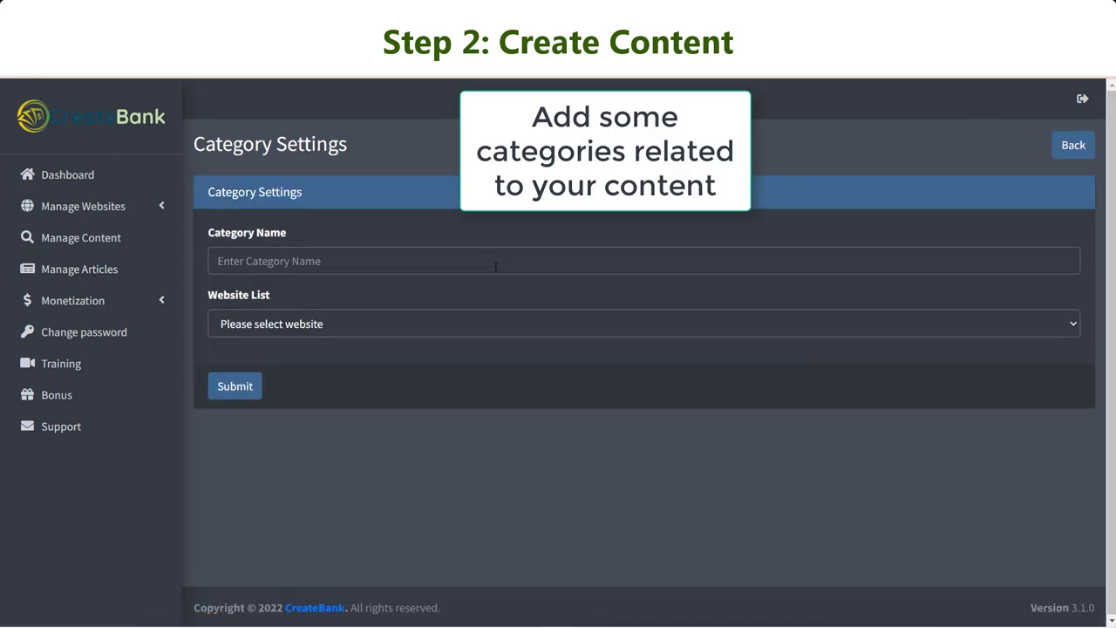
{"action": "left_click", "coordinate": [421, 260]}
{"action": "type", "text": "Health Care"}
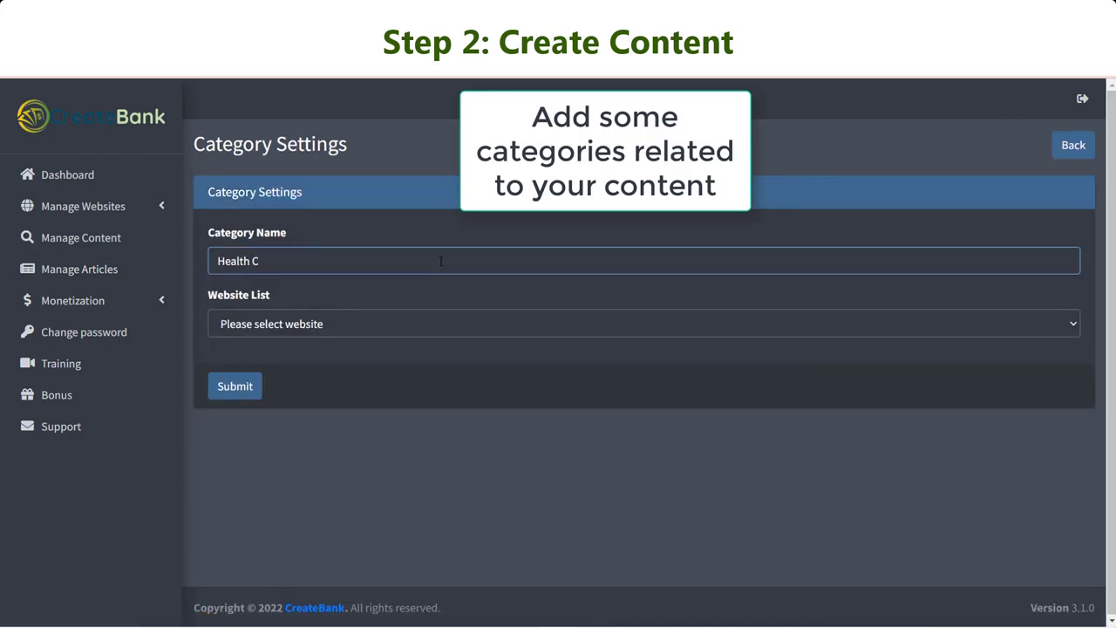
{"action": "left_click", "coordinate": [432, 328]}
{"action": "left_click", "coordinate": [331, 360]}
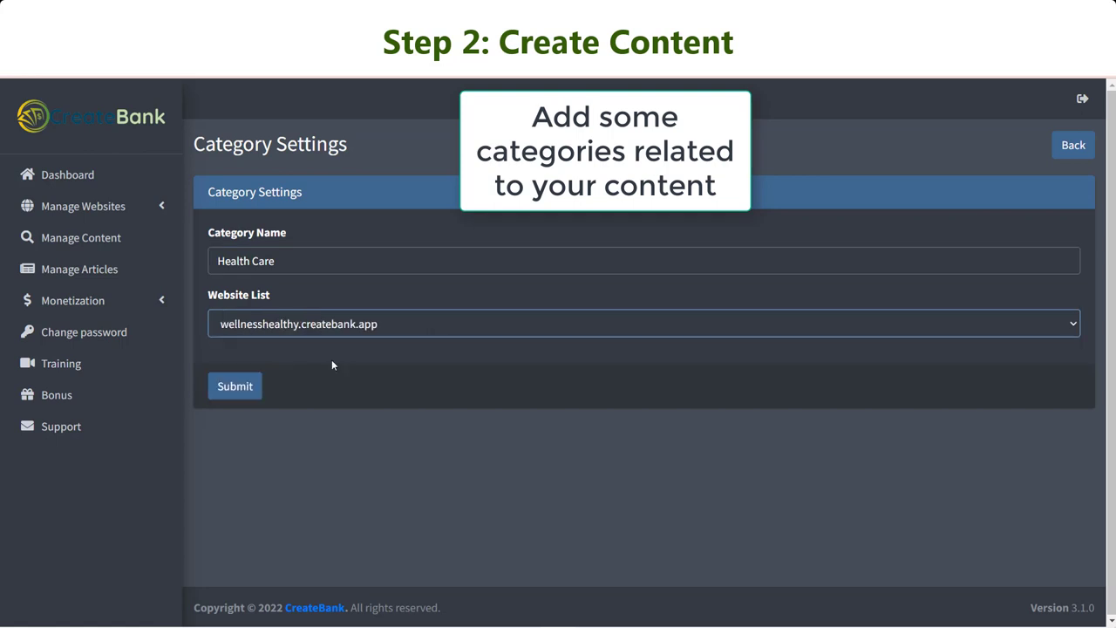
{"action": "left_click", "coordinate": [222, 390]}
{"action": "left_click", "coordinate": [1053, 145]}
{"action": "type", "text": "Stay Fit"}
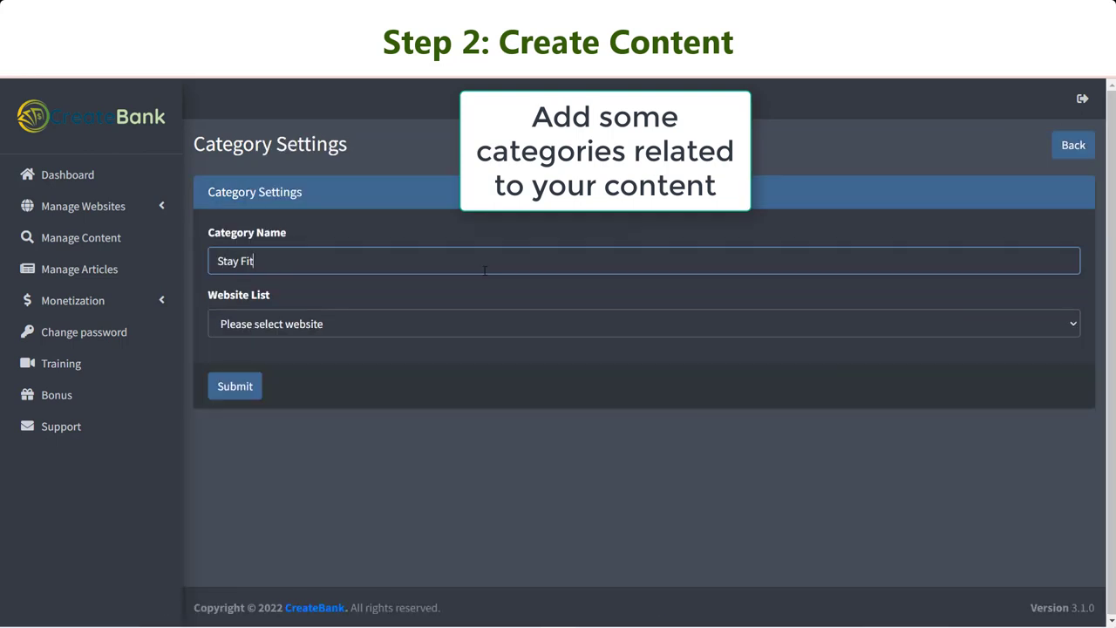
{"action": "left_click", "coordinate": [386, 325]}
{"action": "left_click", "coordinate": [288, 361]}
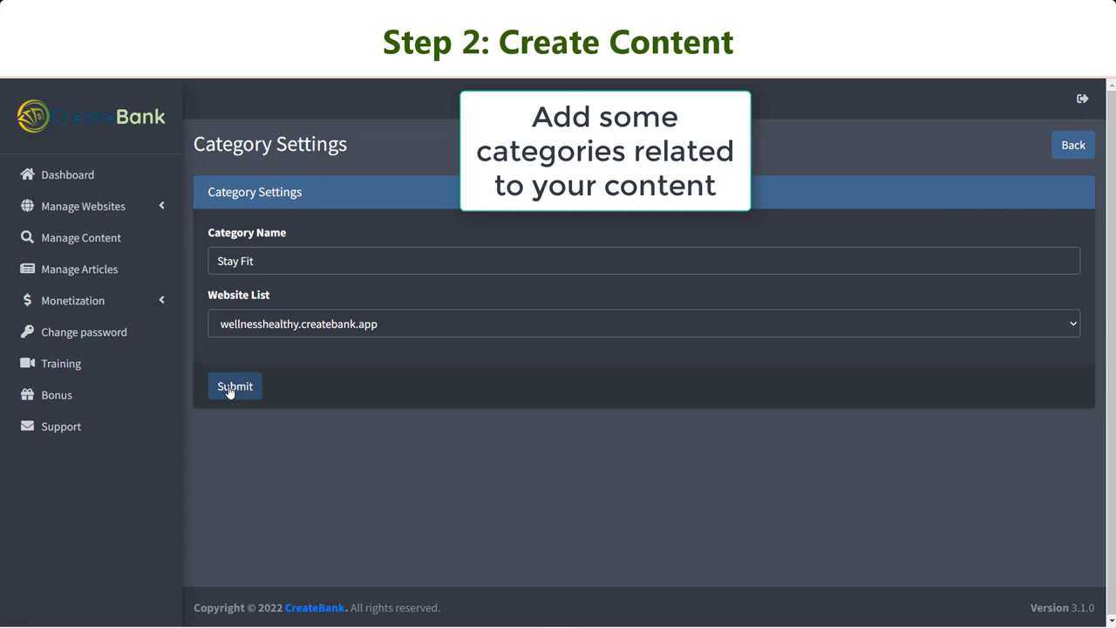
{"action": "left_click", "coordinate": [230, 390]}
Add the Nutrition category for wellnesshealthy and go to Manage Content.
{"action": "left_click", "coordinate": [1022, 145]}
{"action": "left_click", "coordinate": [304, 260]}
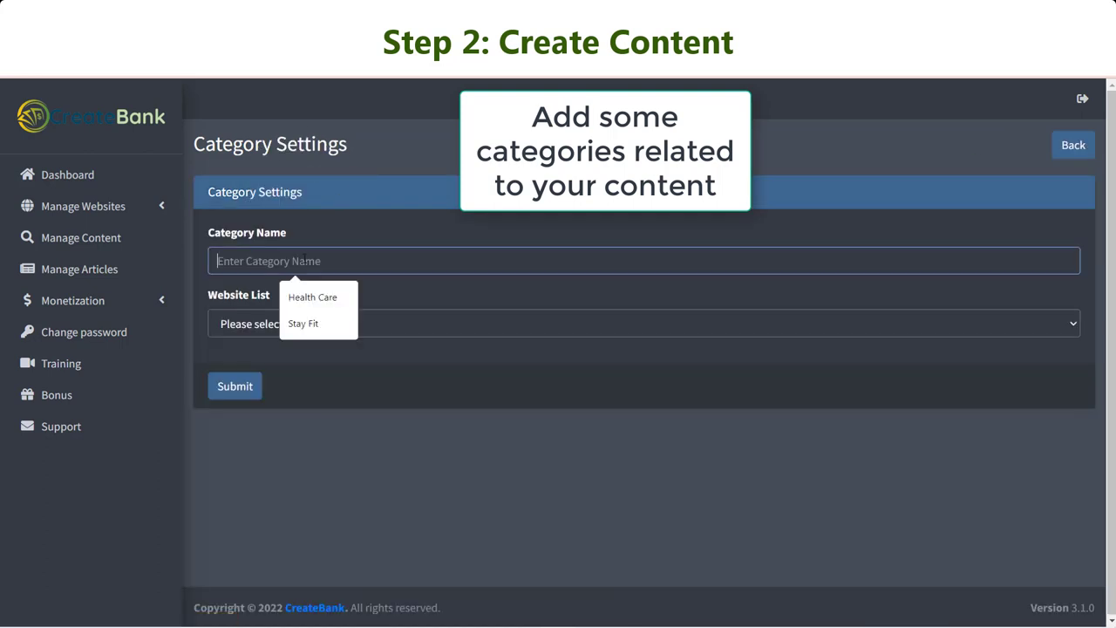
{"action": "type", "text": "Nutrition"}
{"action": "left_click", "coordinate": [316, 323]}
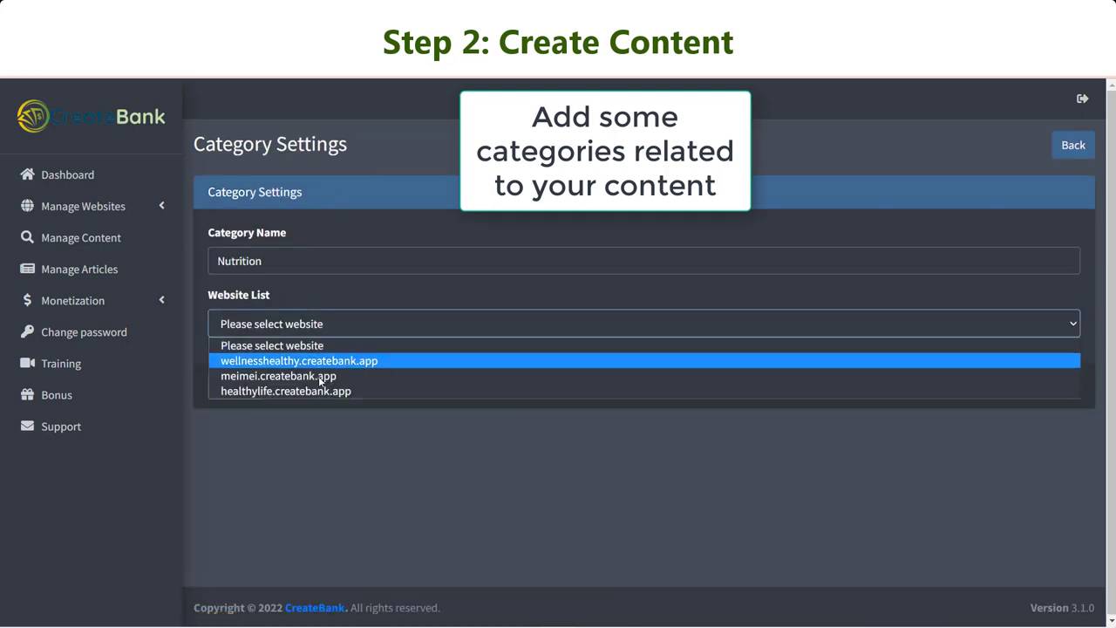
{"action": "left_click", "coordinate": [310, 364]}
{"action": "left_click", "coordinate": [234, 390]}
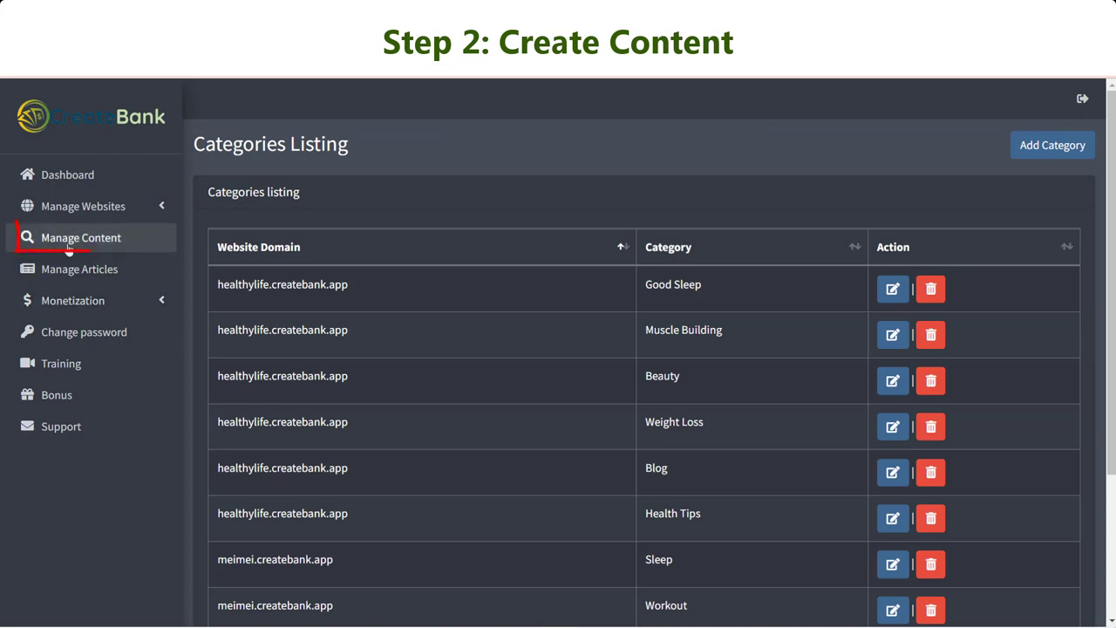
{"action": "left_click", "coordinate": [100, 242]}
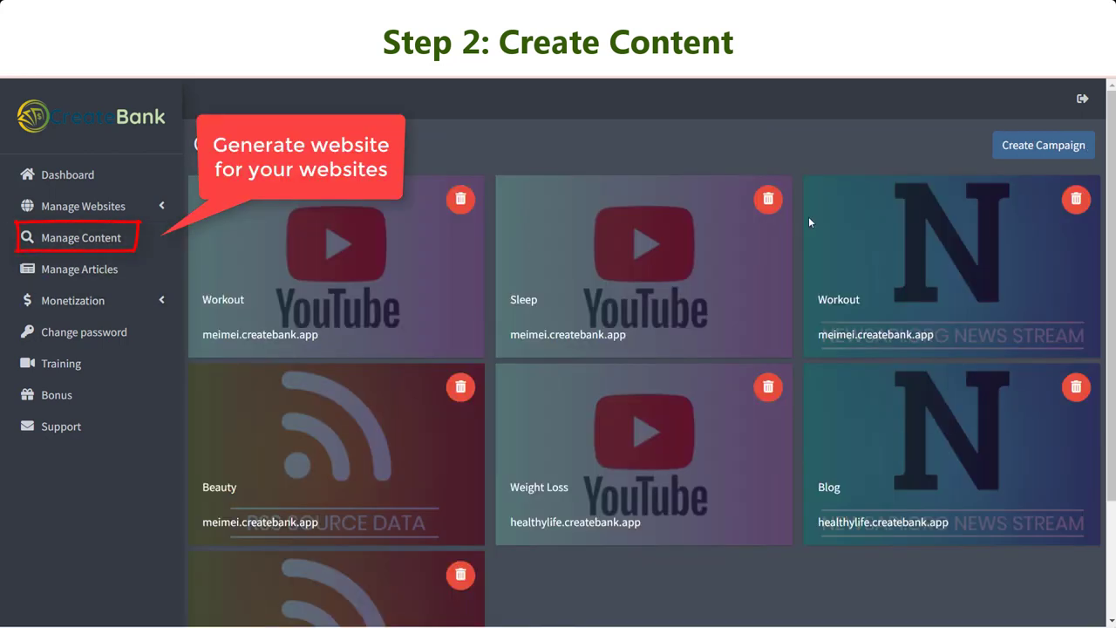
Start a DFY-content campaign targeting wellnesshealthy.createbank.app with category Health Care.
{"action": "left_click", "coordinate": [1016, 148]}
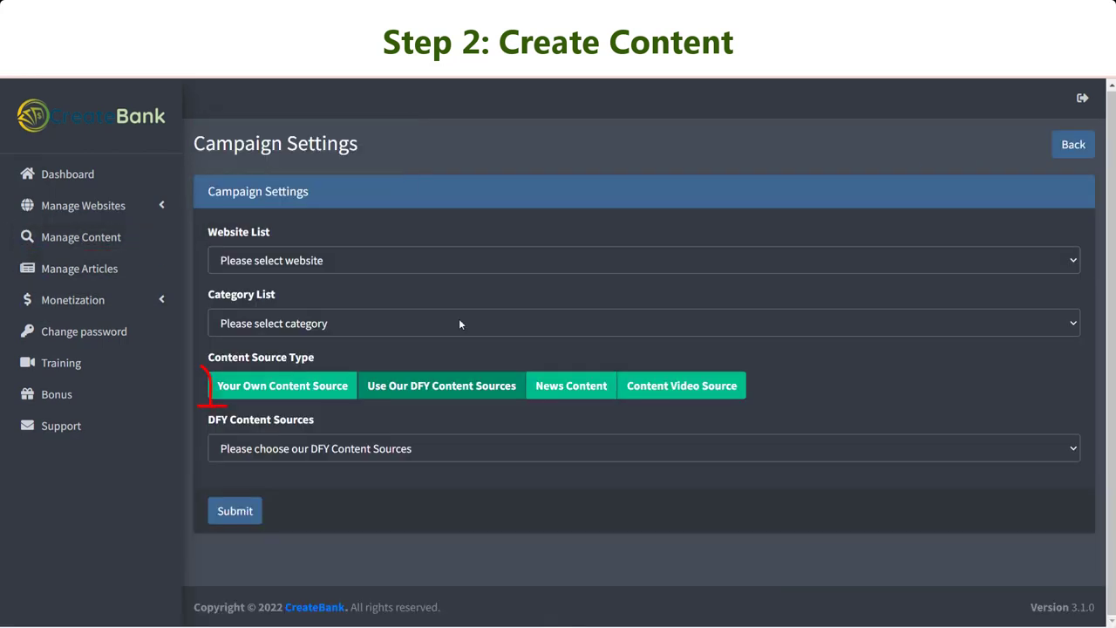
{"action": "left_click", "coordinate": [564, 390]}
{"action": "left_click", "coordinate": [672, 393]}
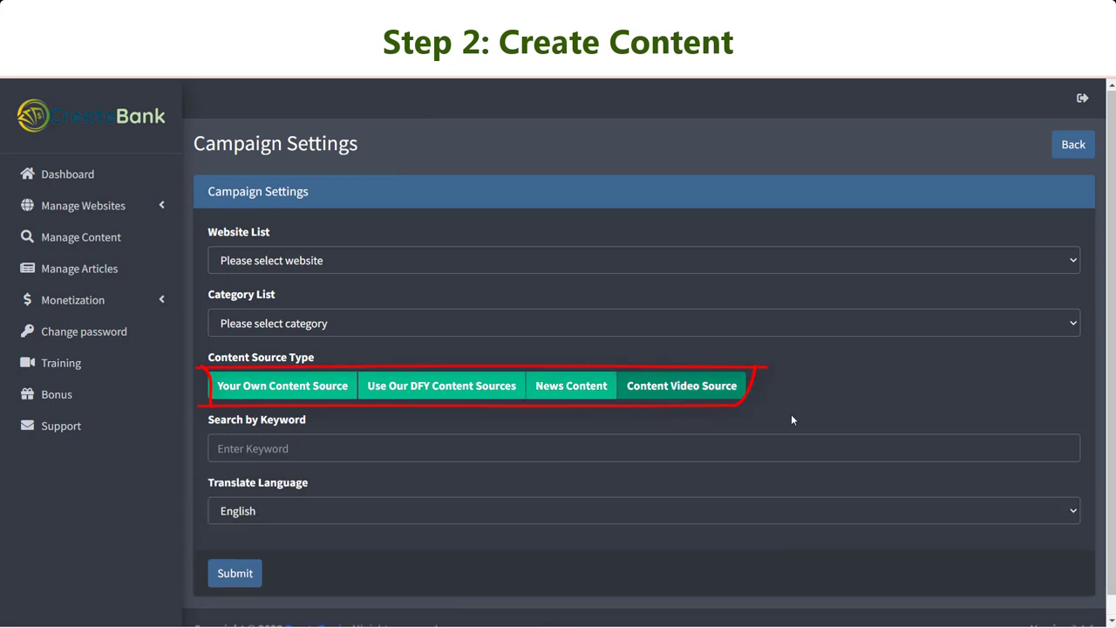
{"action": "left_click", "coordinate": [286, 389]}
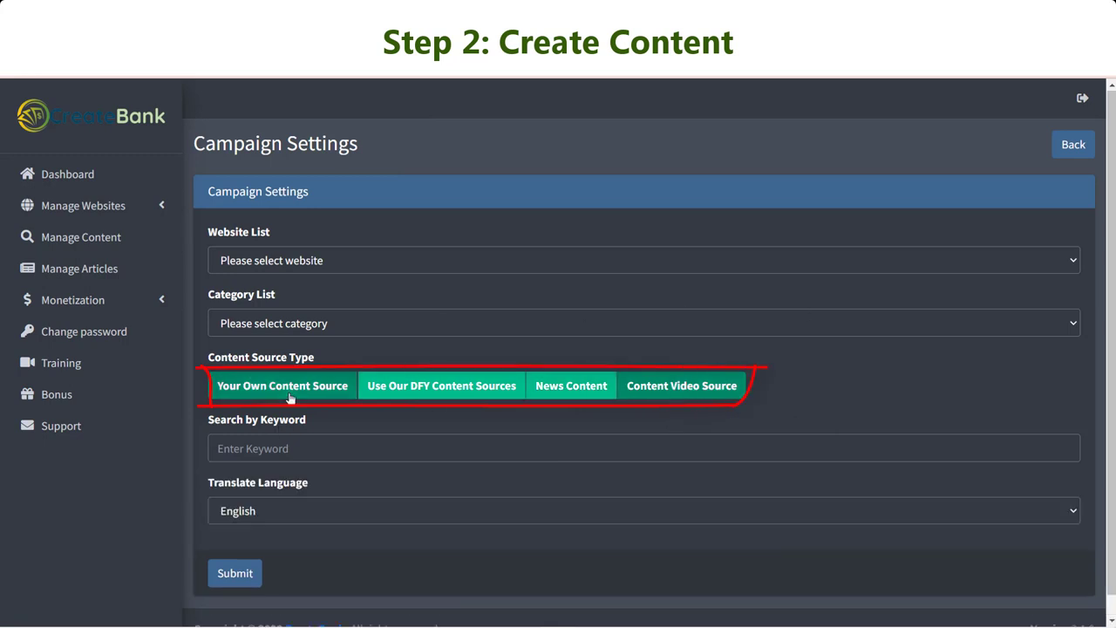
{"action": "left_click", "coordinate": [443, 391]}
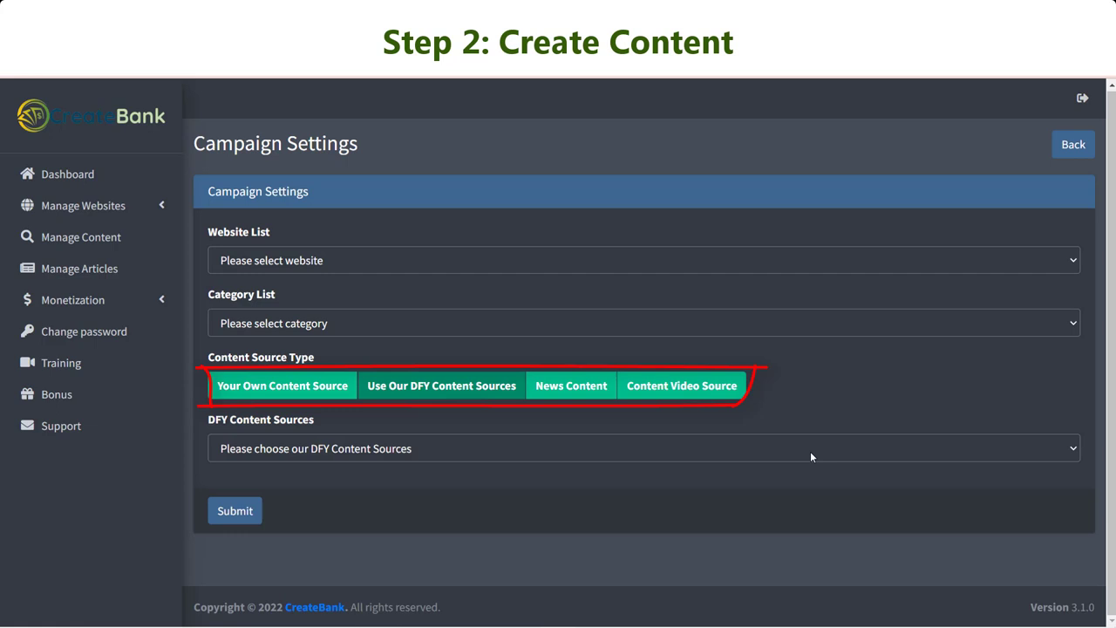
{"action": "left_click", "coordinate": [326, 260]}
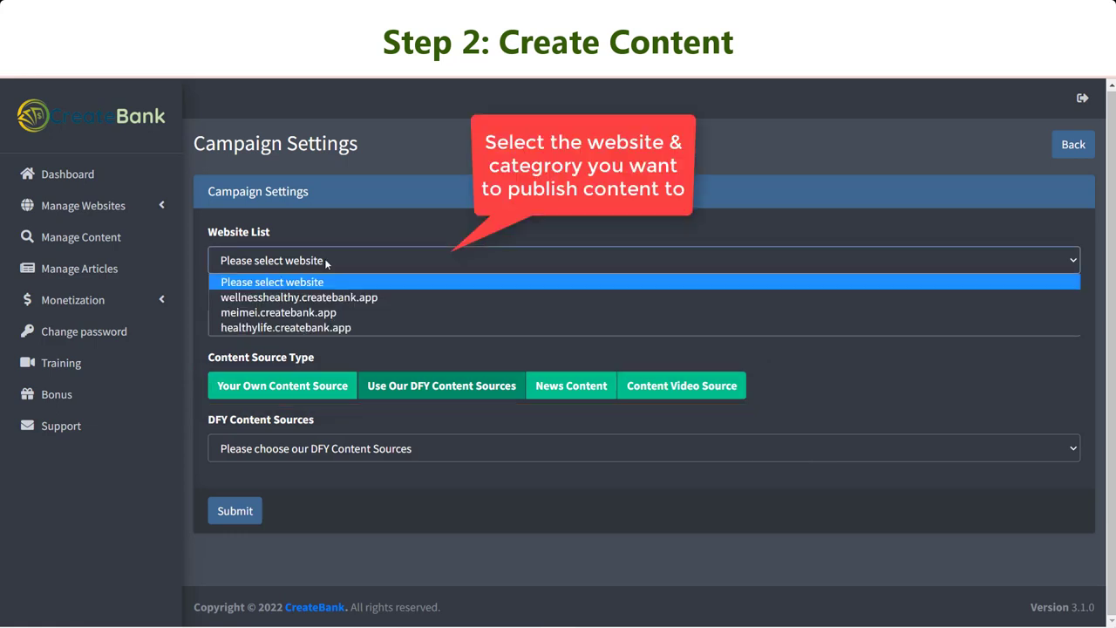
{"action": "left_click", "coordinate": [321, 297]}
{"action": "left_click", "coordinate": [435, 326]}
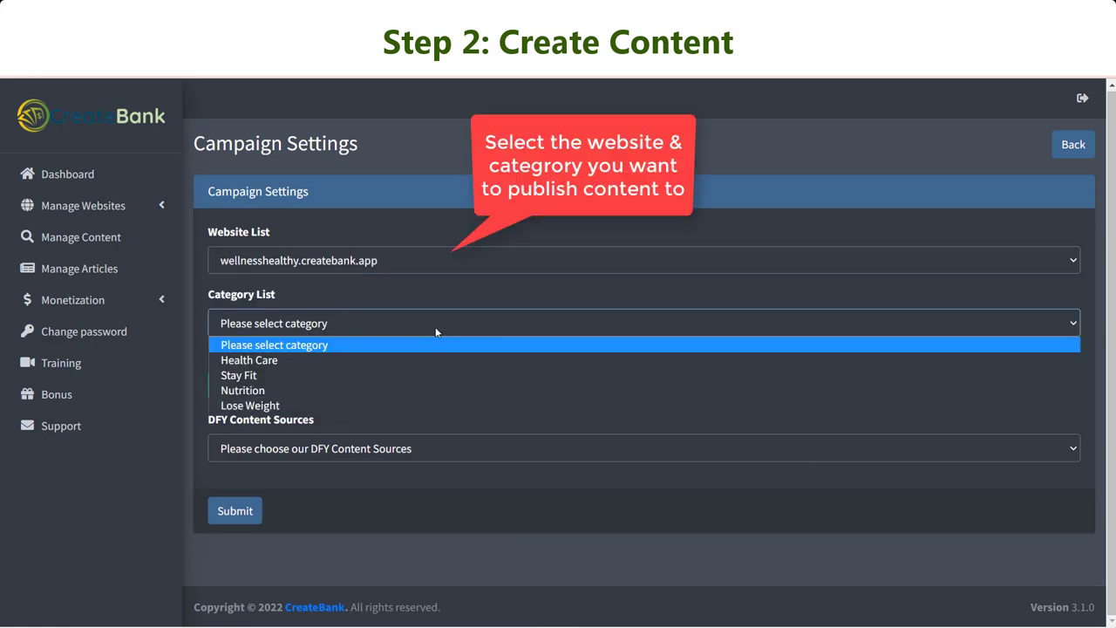
{"action": "left_click", "coordinate": [407, 360]}
Pick 'Healthcare Success [Healthcare]' as the content source and submit the campaign.
{"action": "left_click", "coordinate": [404, 451]}
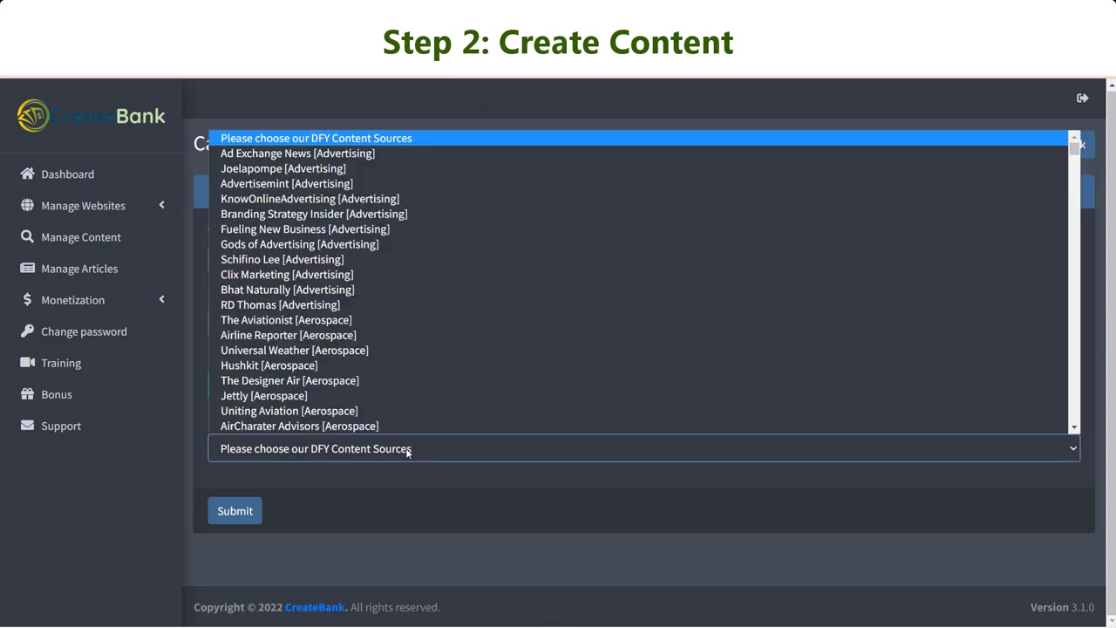
{"action": "scroll", "coordinate": [360, 345], "scroll_direction": "down", "scroll_amount": 5}
{"action": "scroll", "coordinate": [362, 332], "scroll_direction": "up", "scroll_amount": 5}
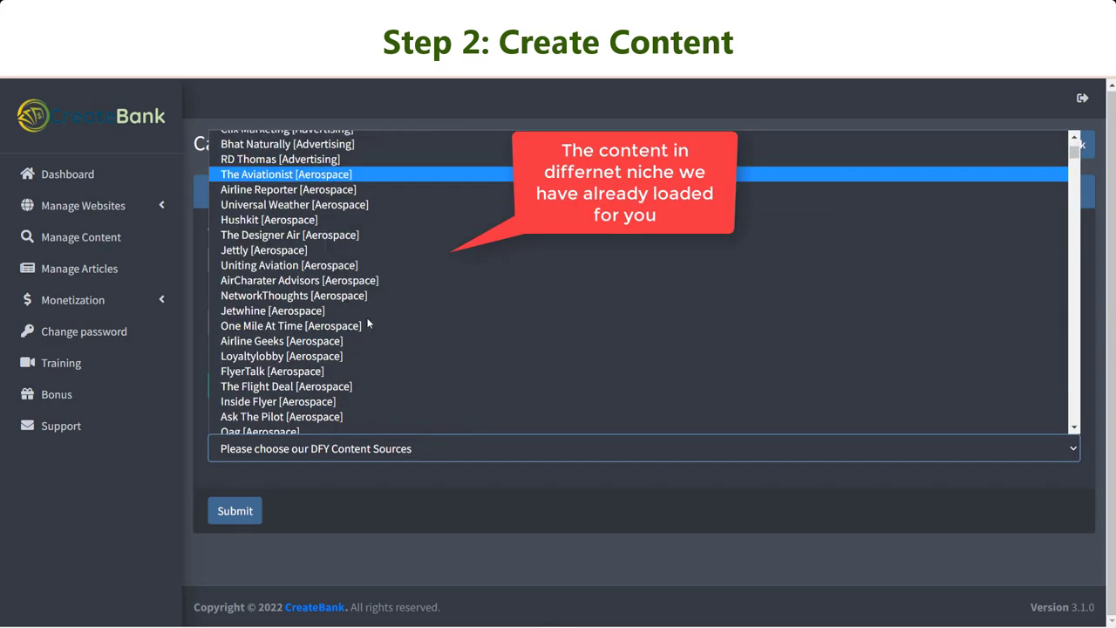
{"action": "scroll", "coordinate": [367, 323], "scroll_direction": "down", "scroll_amount": 20}
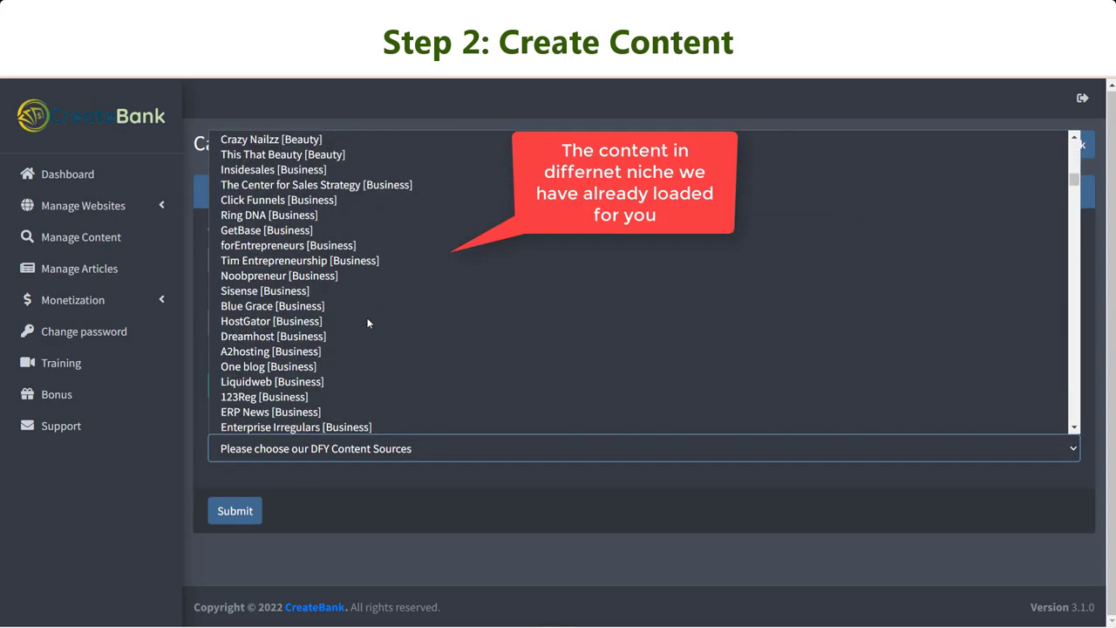
{"action": "scroll", "coordinate": [367, 323], "scroll_direction": "down", "scroll_amount": 20}
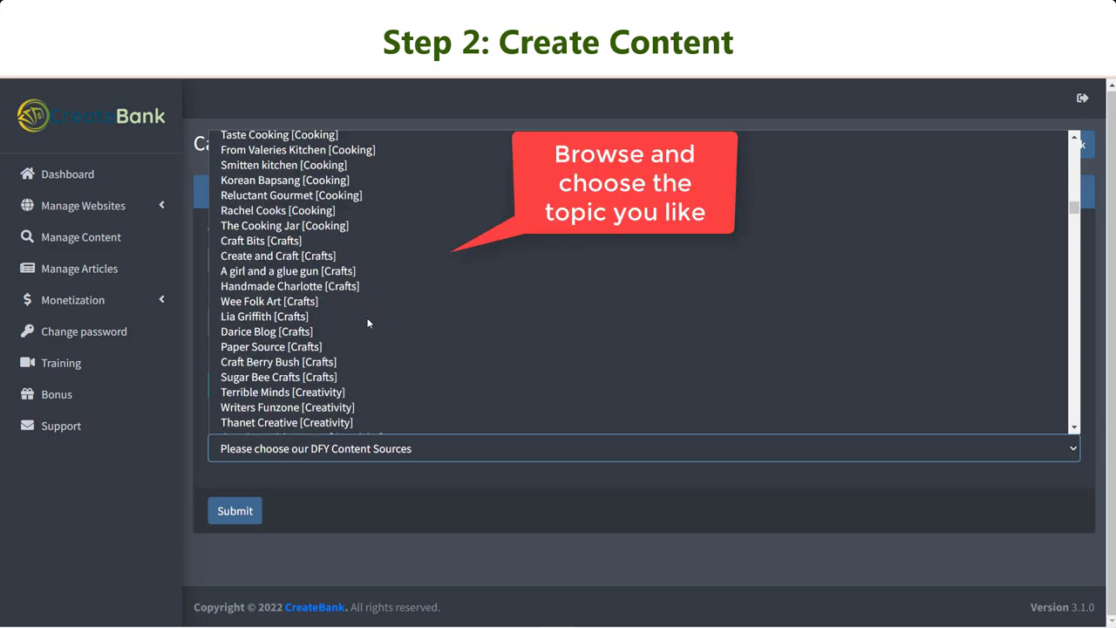
{"action": "scroll", "coordinate": [367, 323], "scroll_direction": "down", "scroll_amount": 20}
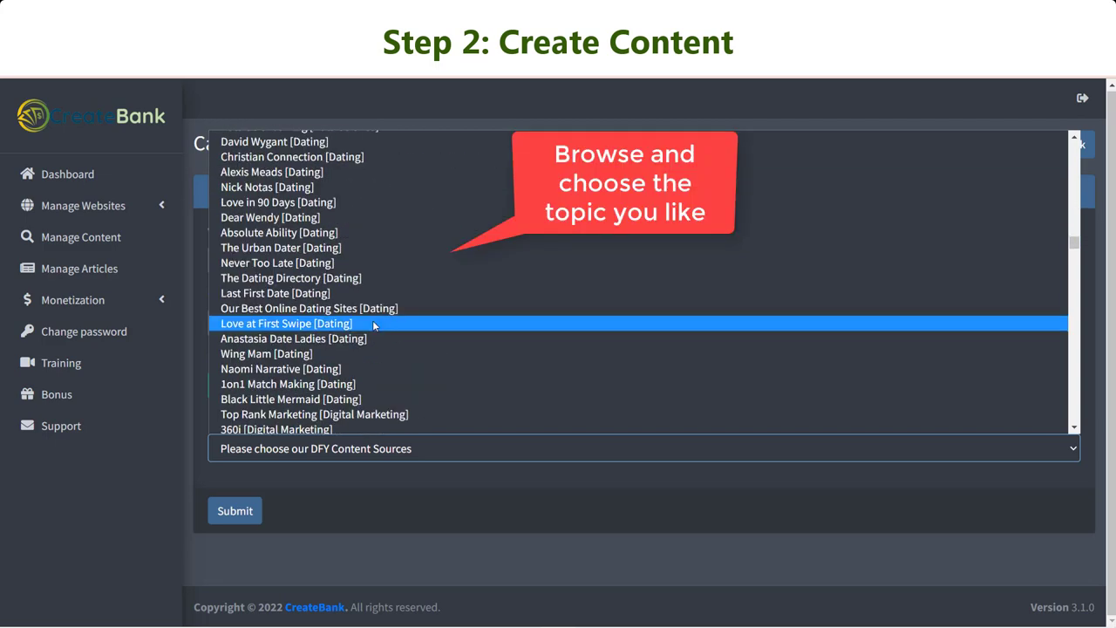
{"action": "scroll", "coordinate": [372, 326], "scroll_direction": "down", "scroll_amount": 10}
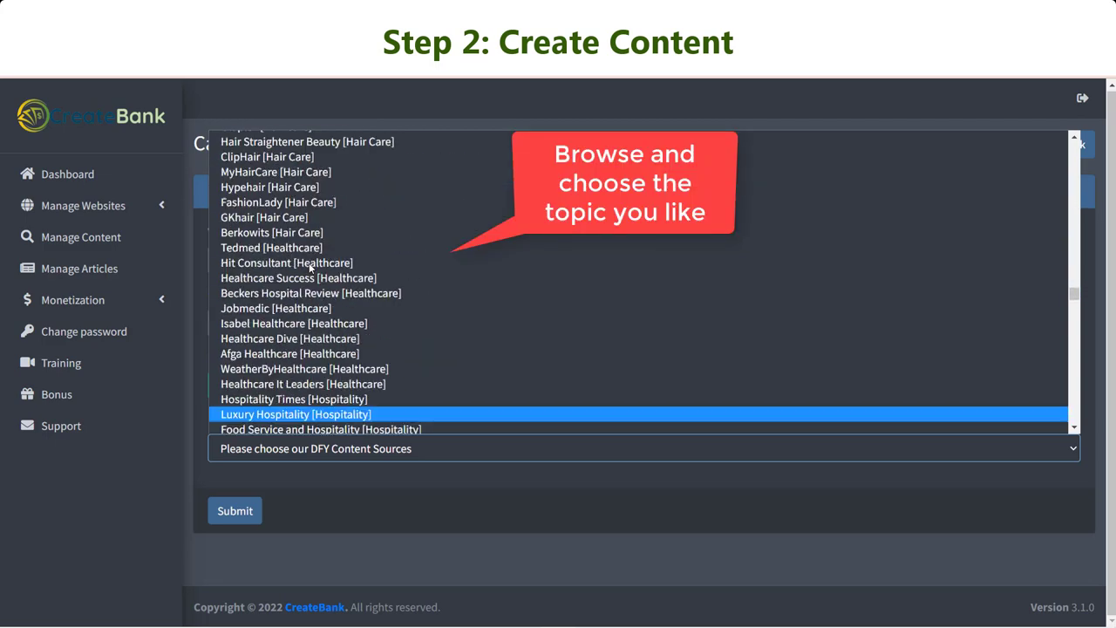
{"action": "left_click", "coordinate": [355, 279]}
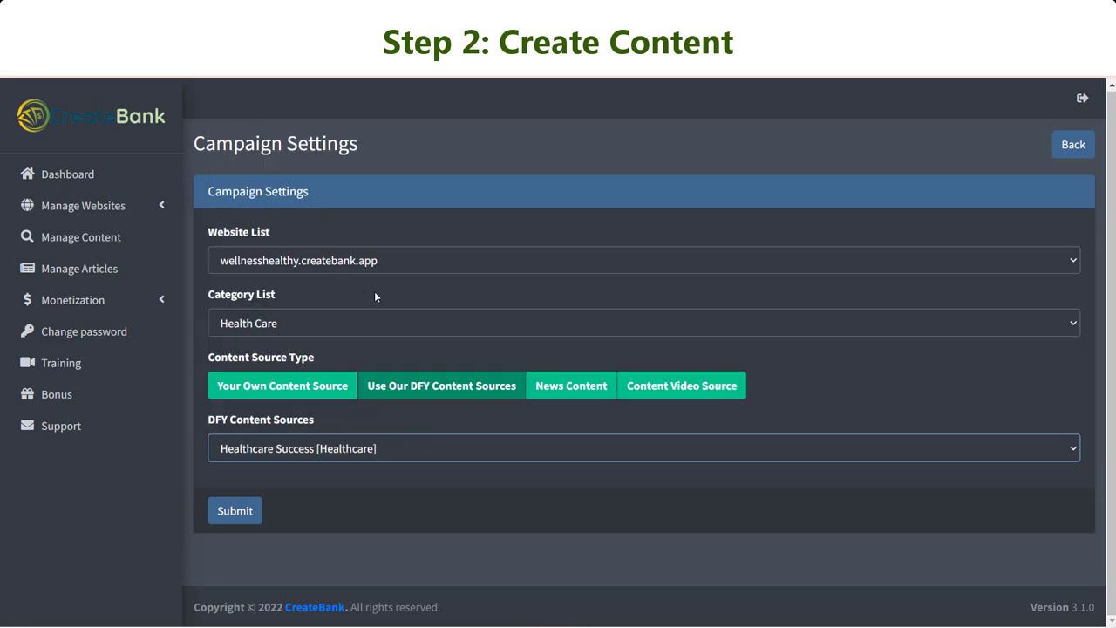
{"action": "left_click", "coordinate": [243, 518]}
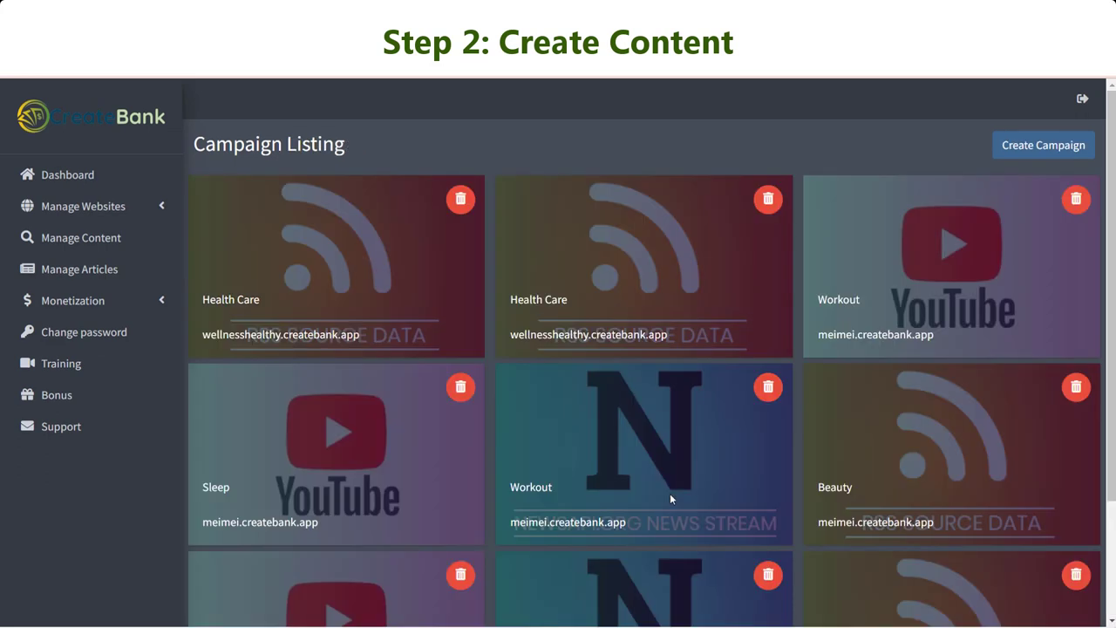
Submit a News Content campaign for wellnesshealthy.createbank.app, category Nutrition, keyword Nutrition.
{"action": "left_click", "coordinate": [1043, 146]}
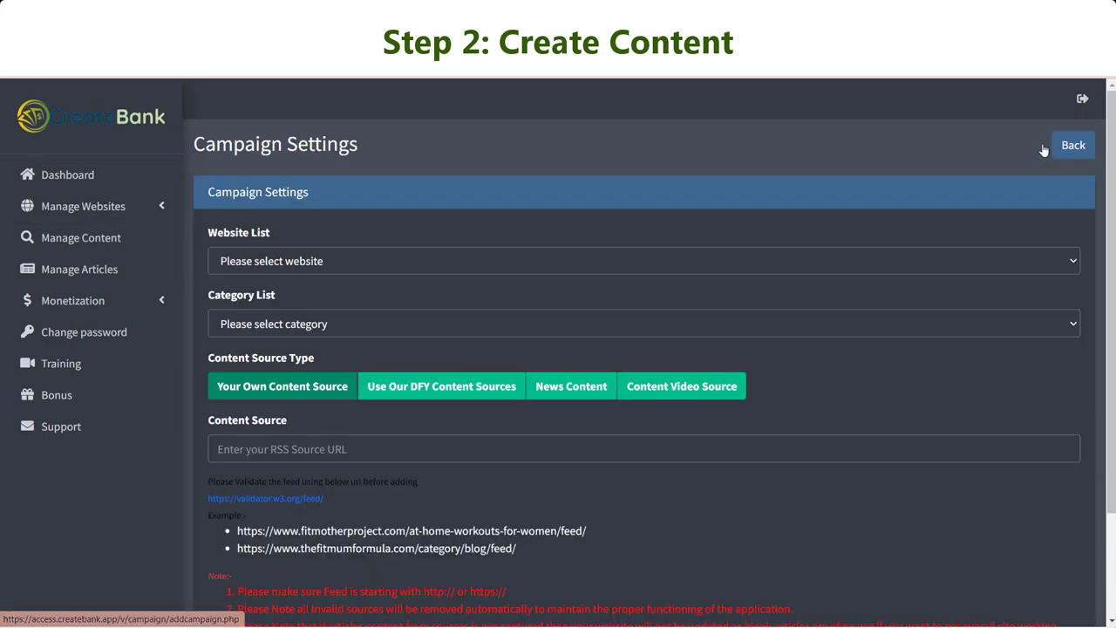
{"action": "left_click", "coordinate": [582, 386]}
{"action": "left_click", "coordinate": [481, 266]}
{"action": "left_click", "coordinate": [393, 294]}
{"action": "left_click", "coordinate": [341, 323]}
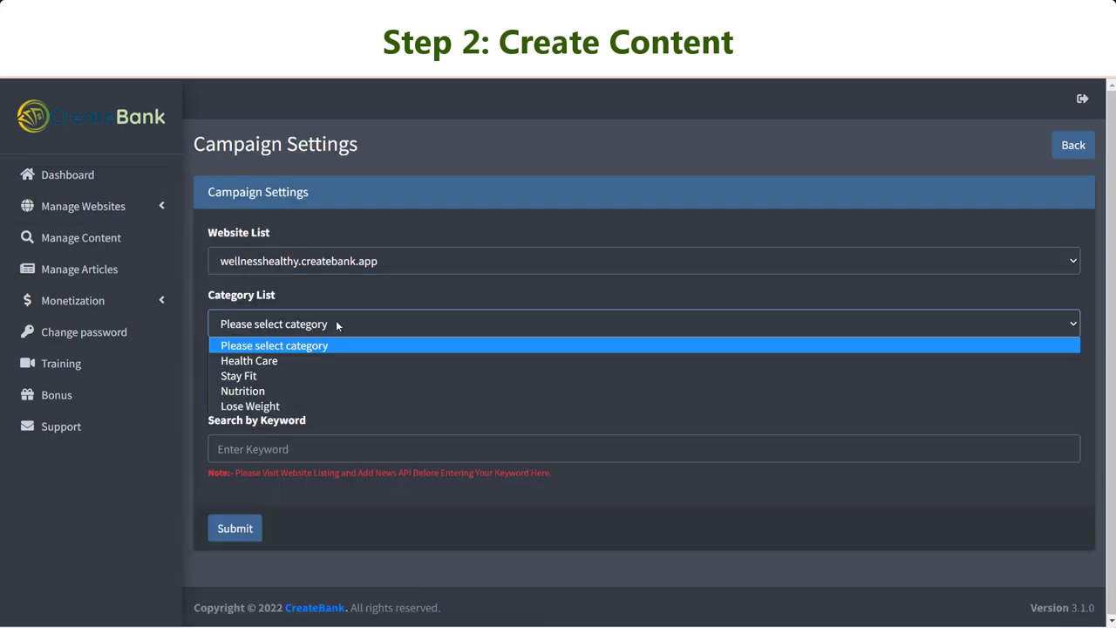
{"action": "left_click", "coordinate": [345, 389]}
{"action": "left_click", "coordinate": [494, 449]}
{"action": "type", "text": "Nutrition"}
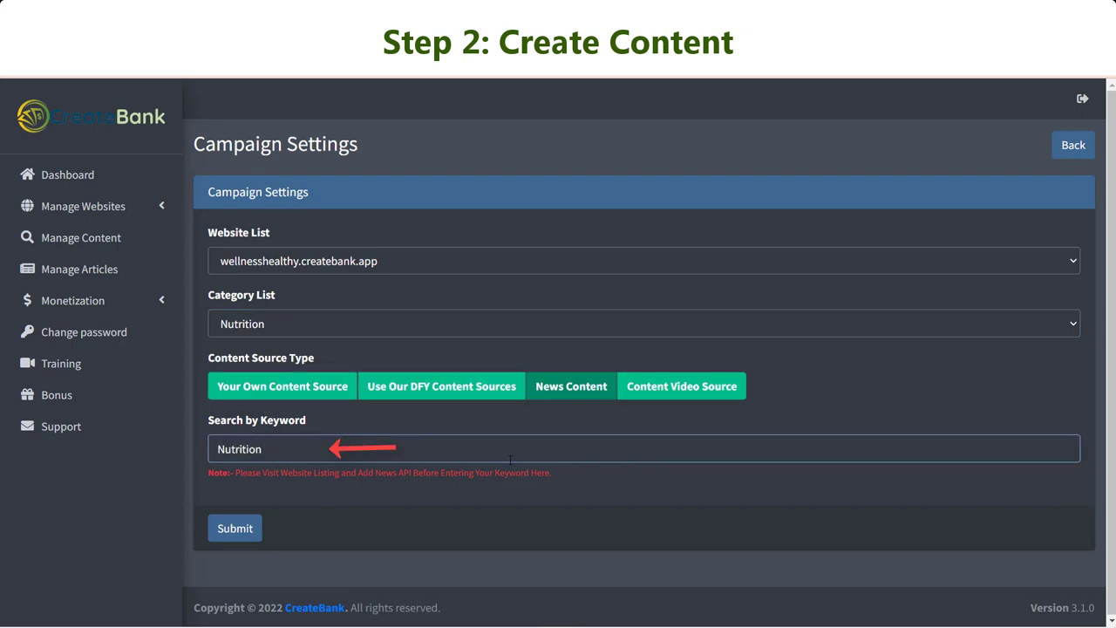
{"action": "left_click", "coordinate": [240, 532]}
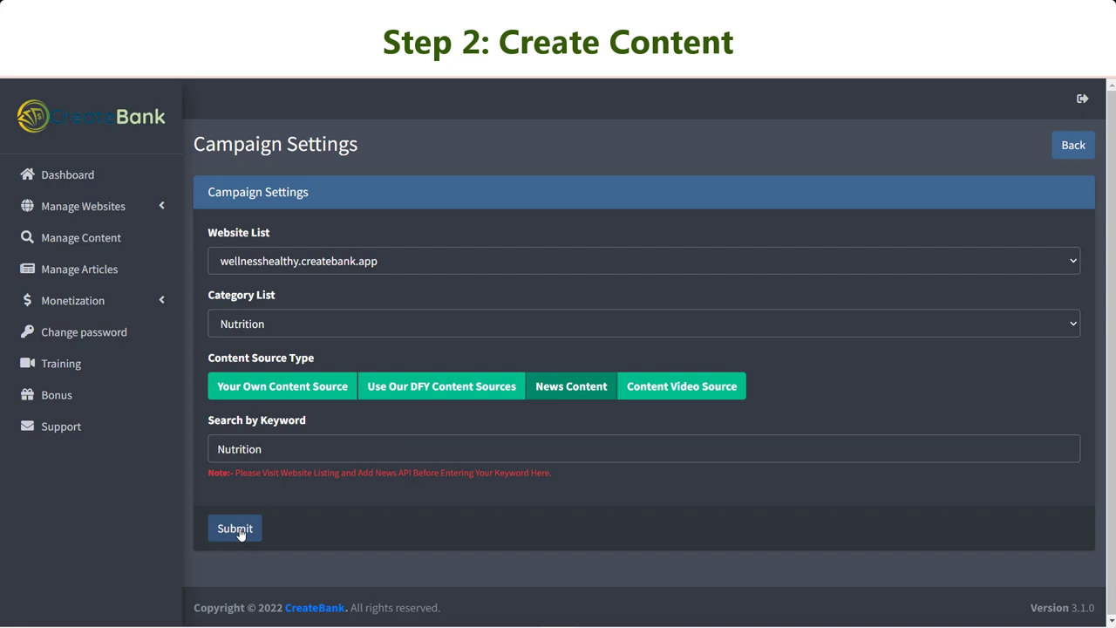
Create a Stay Fit video-source campaign that searches for the keyword 'workout'.
{"action": "left_click", "coordinate": [330, 324]}
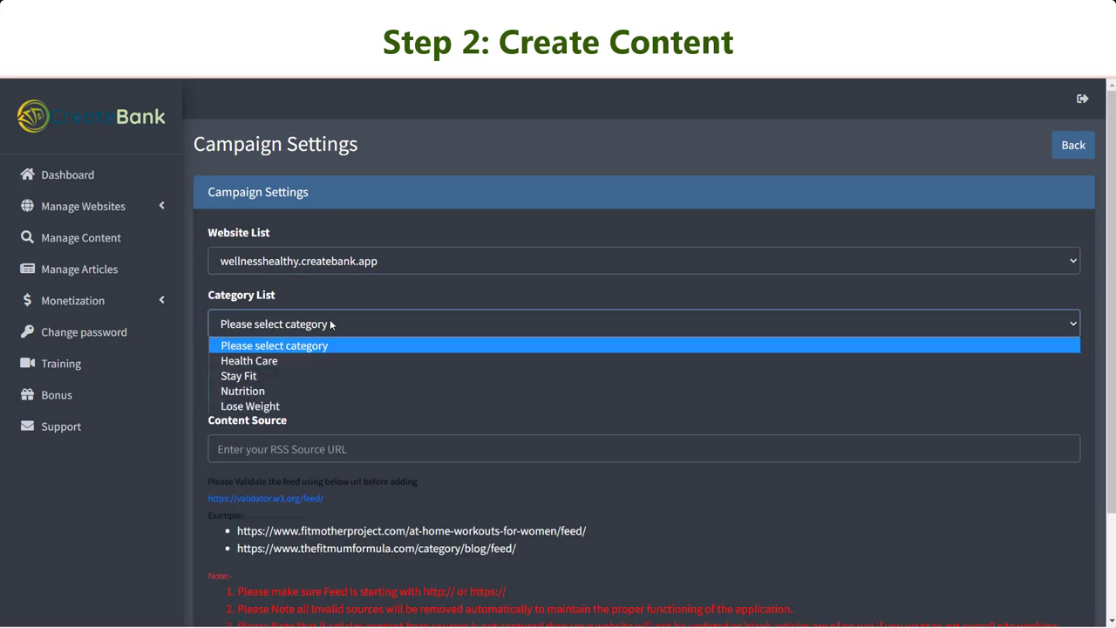
{"action": "left_click", "coordinate": [324, 377]}
{"action": "left_click", "coordinate": [691, 392]}
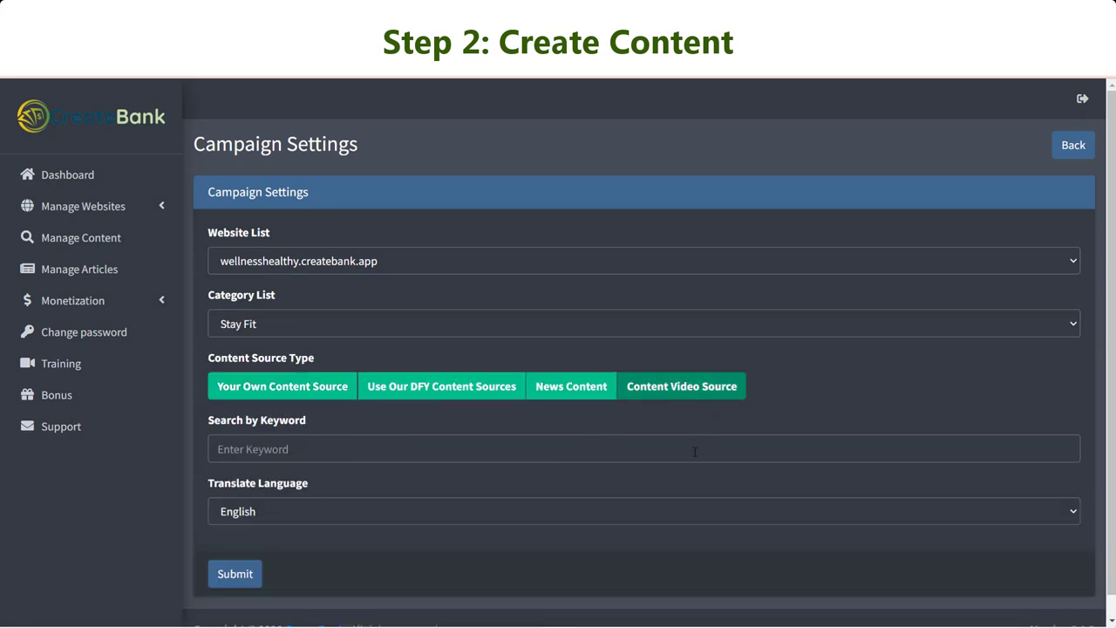
{"action": "left_click", "coordinate": [669, 446]}
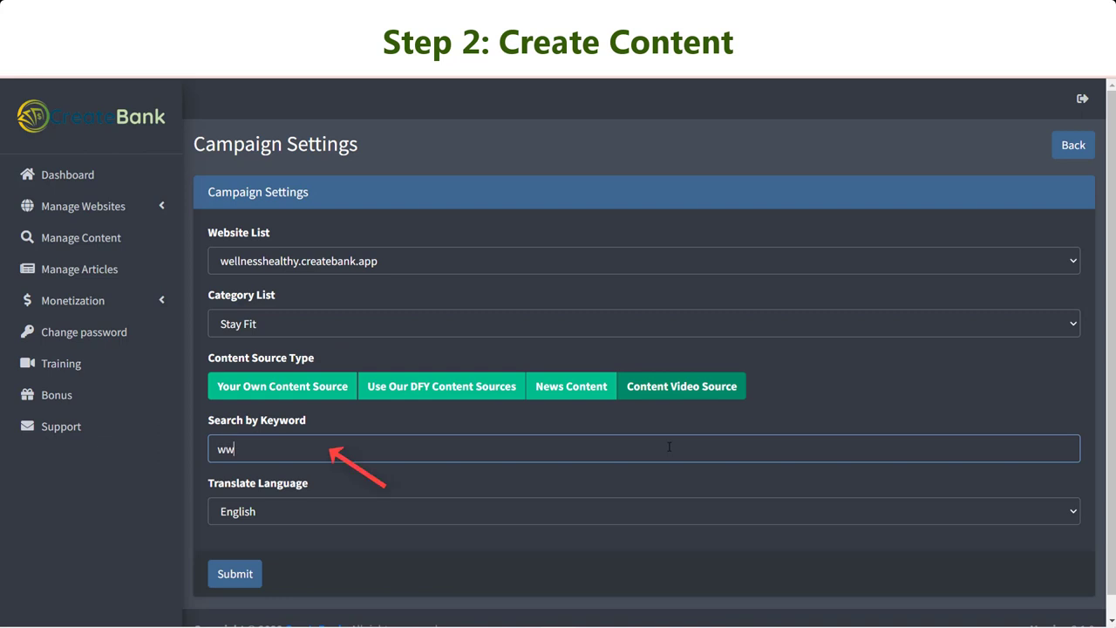
{"action": "type", "text": "workout"}
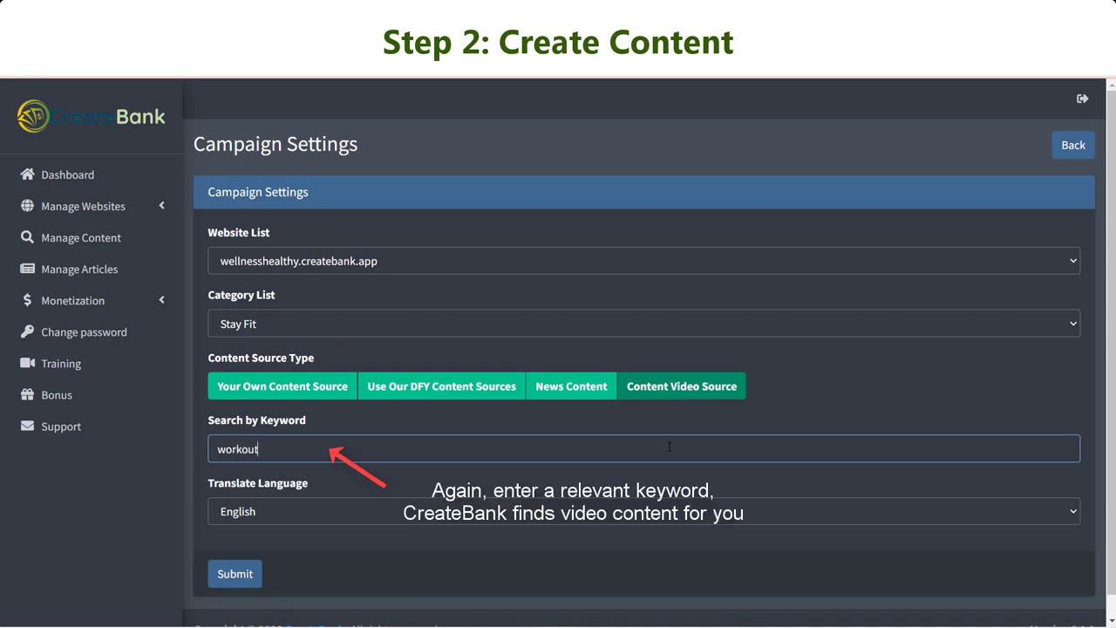
{"action": "left_click", "coordinate": [233, 578]}
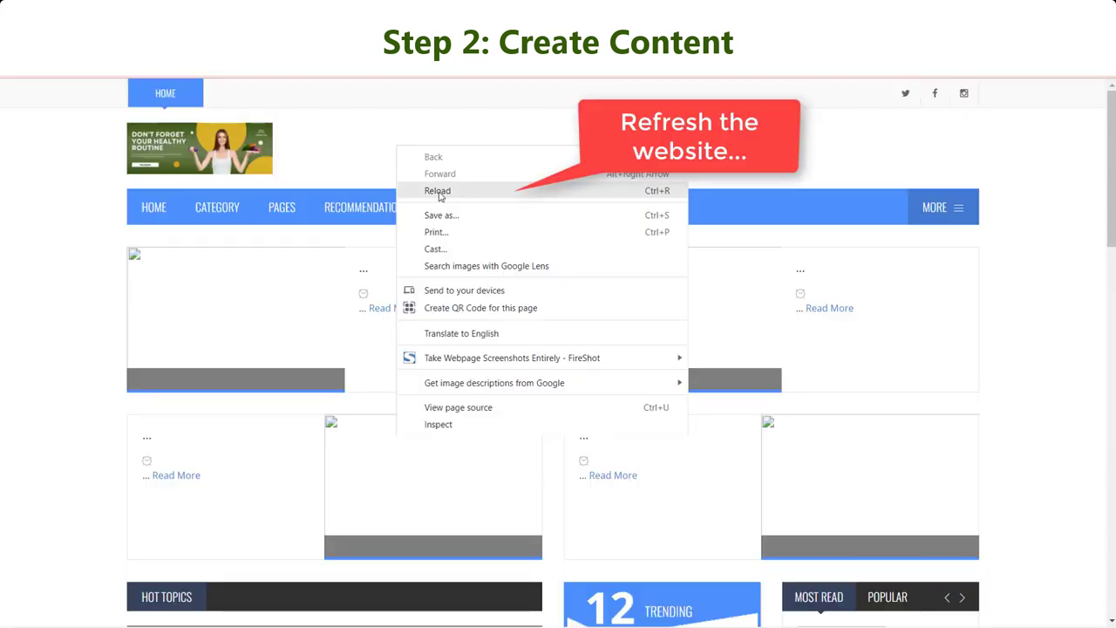
Reload the wellnesshealthy site and scroll through the new Stay Fit and Nutrition posts.
{"action": "left_click", "coordinate": [439, 192]}
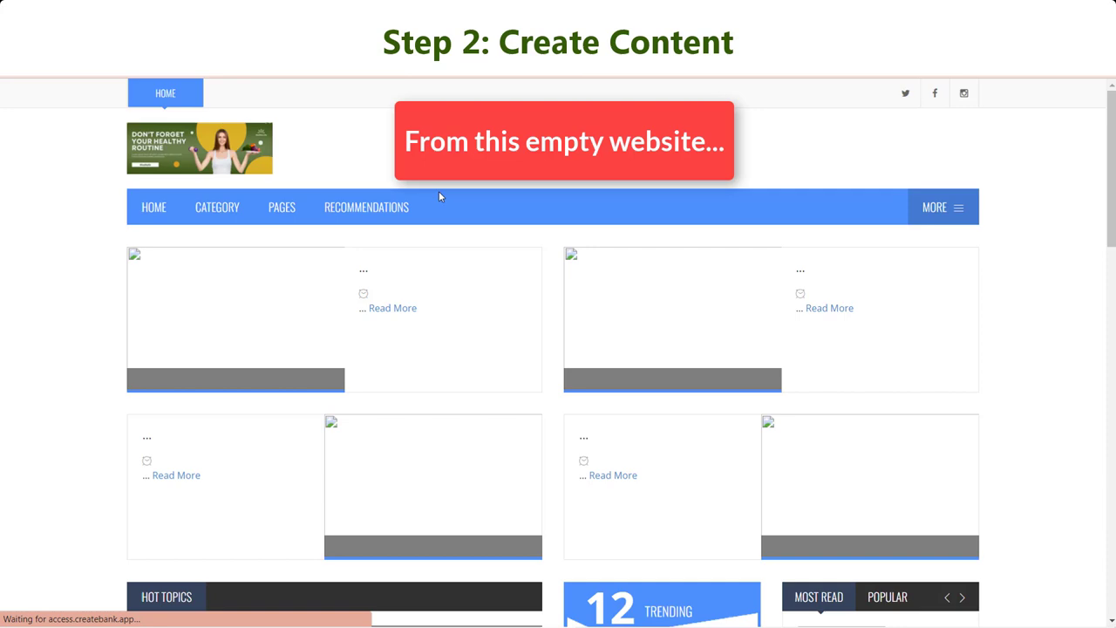
{"action": "scroll", "coordinate": [528, 332], "scroll_direction": "down", "scroll_amount": 3}
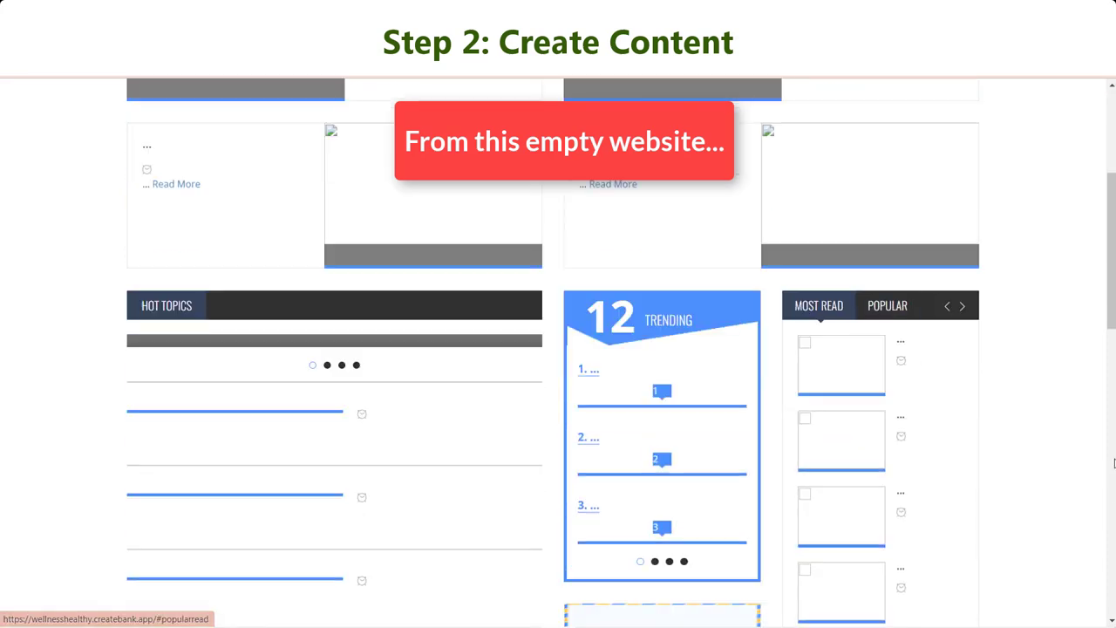
{"action": "scroll", "coordinate": [529, 331], "scroll_direction": "up", "scroll_amount": 3}
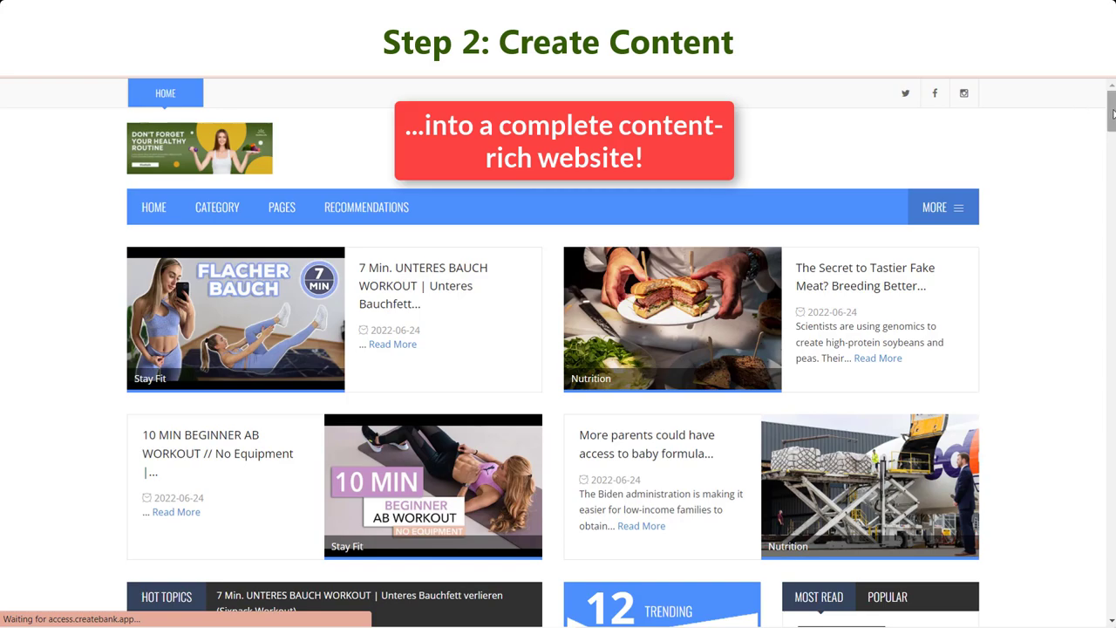
{"action": "scroll", "coordinate": [1113, 113], "scroll_direction": "down", "scroll_amount": 10}
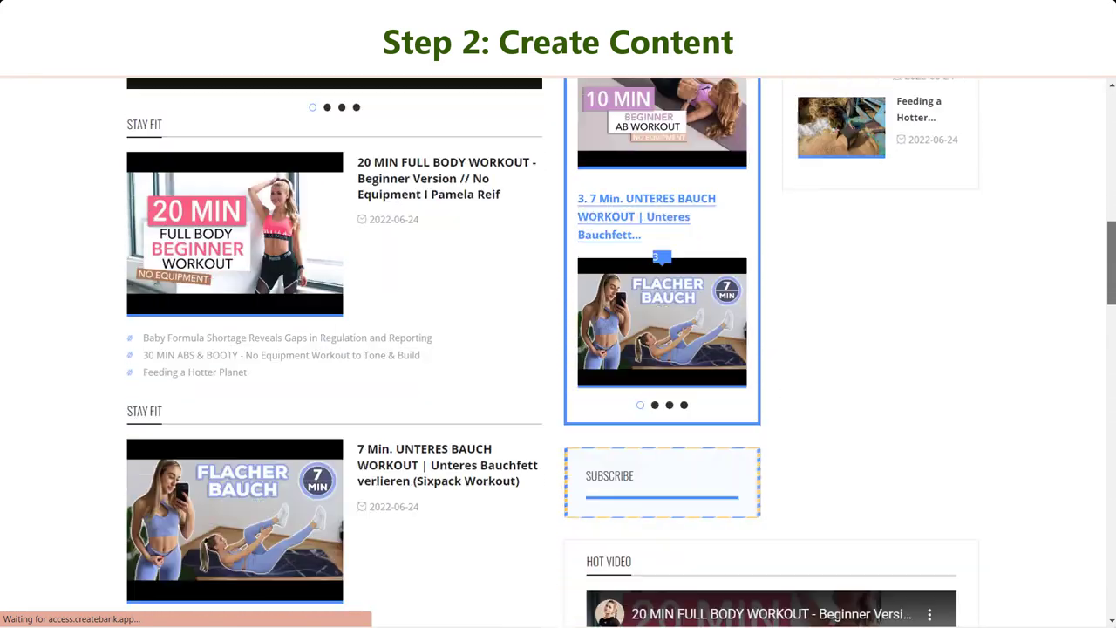
{"action": "scroll", "coordinate": [621, 353], "scroll_direction": "down", "scroll_amount": 11}
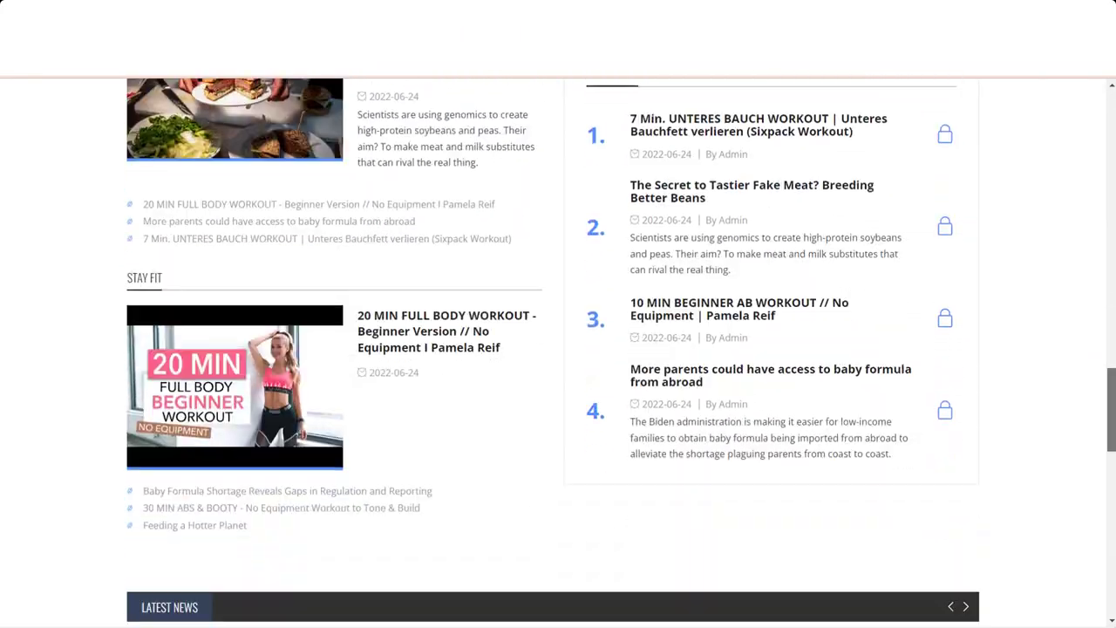
{"action": "scroll", "coordinate": [621, 352], "scroll_direction": "down", "scroll_amount": 10}
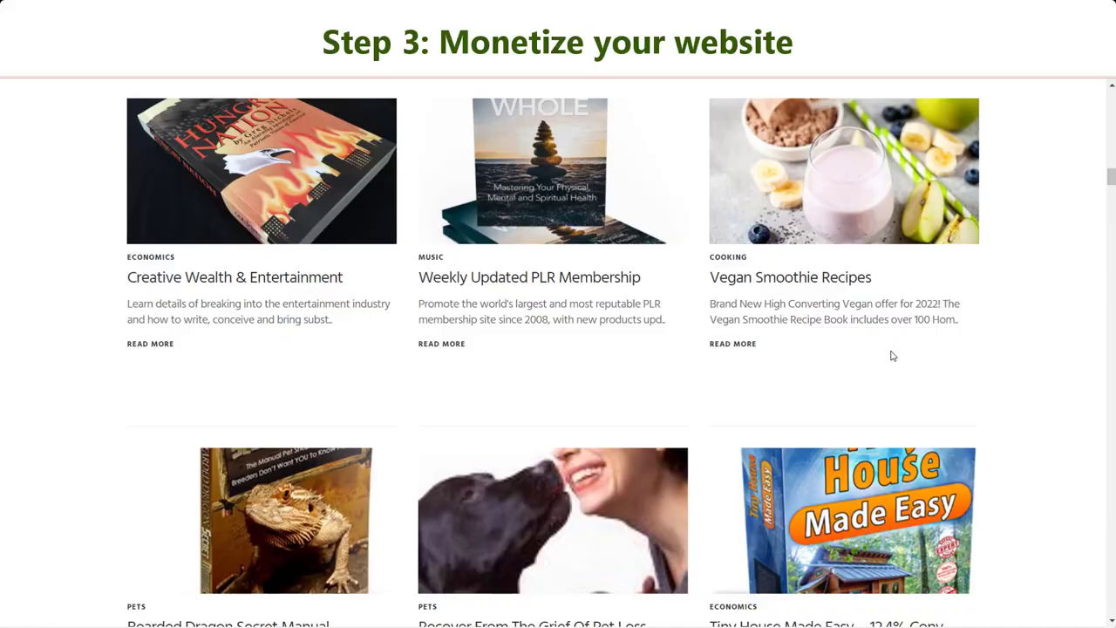
Open the 100% Natural Multi-Purpose Cleaner offer page and scroll through it.
{"action": "scroll", "coordinate": [905, 371], "scroll_direction": "down", "scroll_amount": 3}
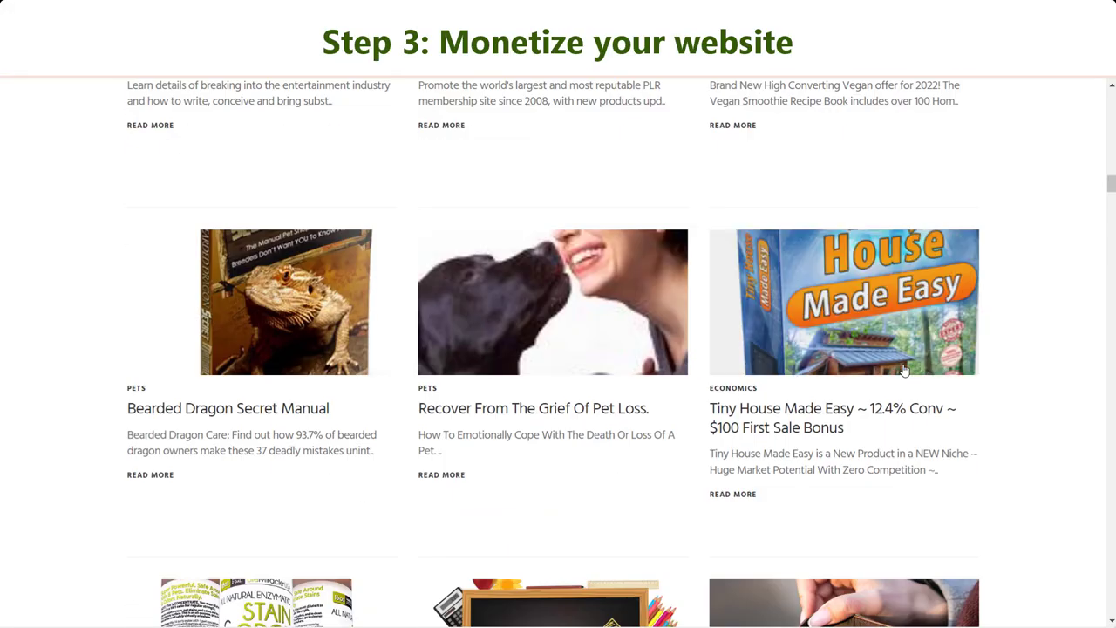
{"action": "scroll", "coordinate": [1046, 472], "scroll_direction": "down", "scroll_amount": 1}
{"action": "scroll", "coordinate": [1049, 474], "scroll_direction": "down", "scroll_amount": 3}
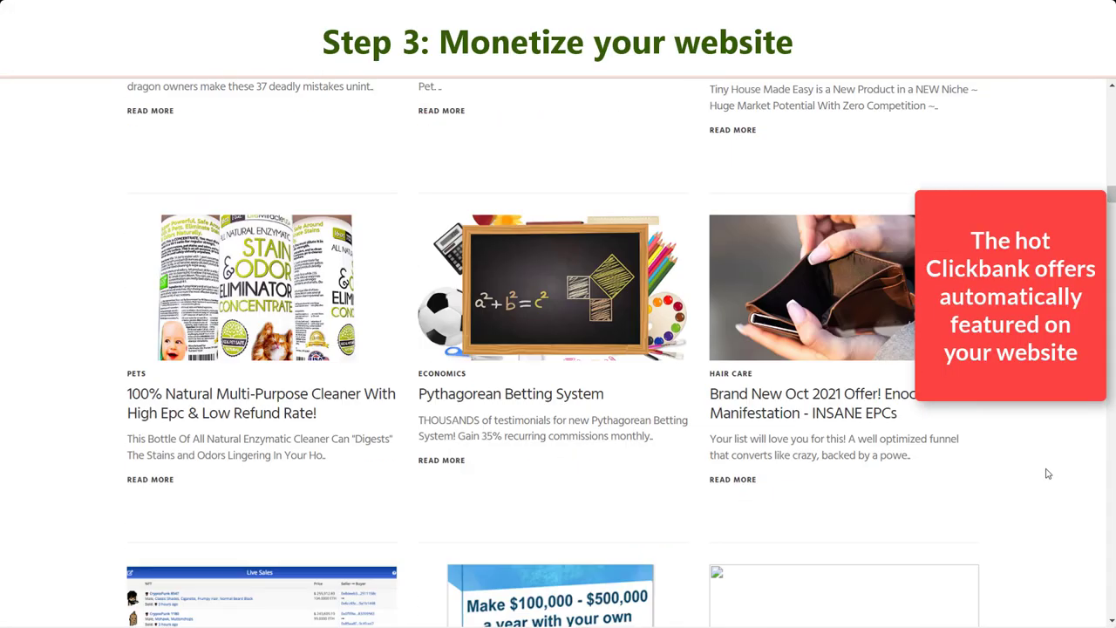
{"action": "left_click", "coordinate": [292, 415]}
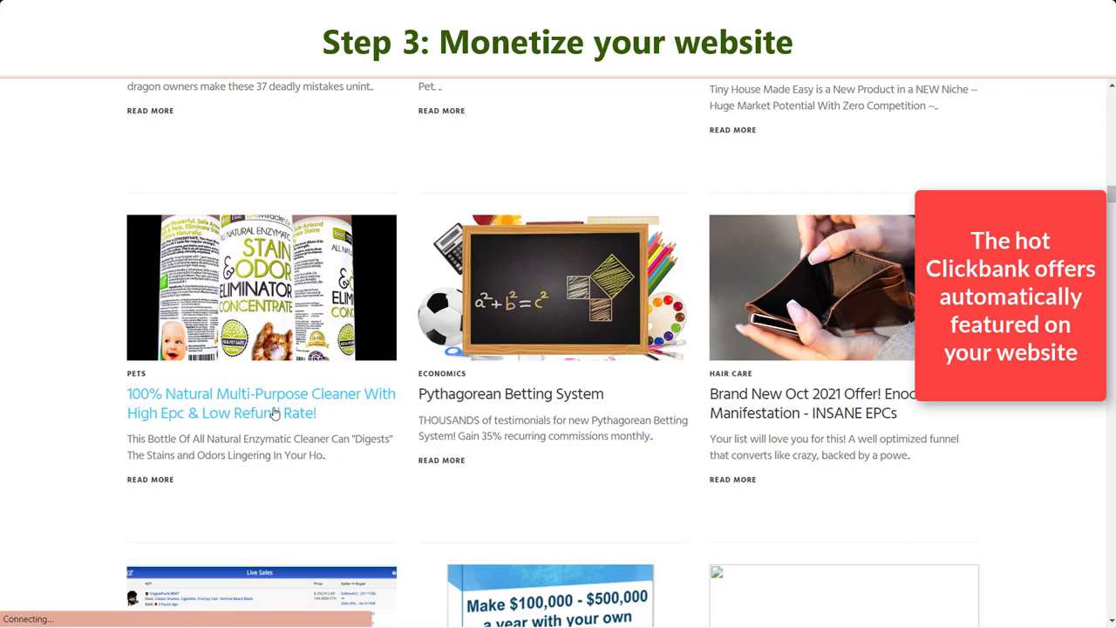
{"action": "scroll", "coordinate": [484, 426], "scroll_direction": "down", "scroll_amount": 8}
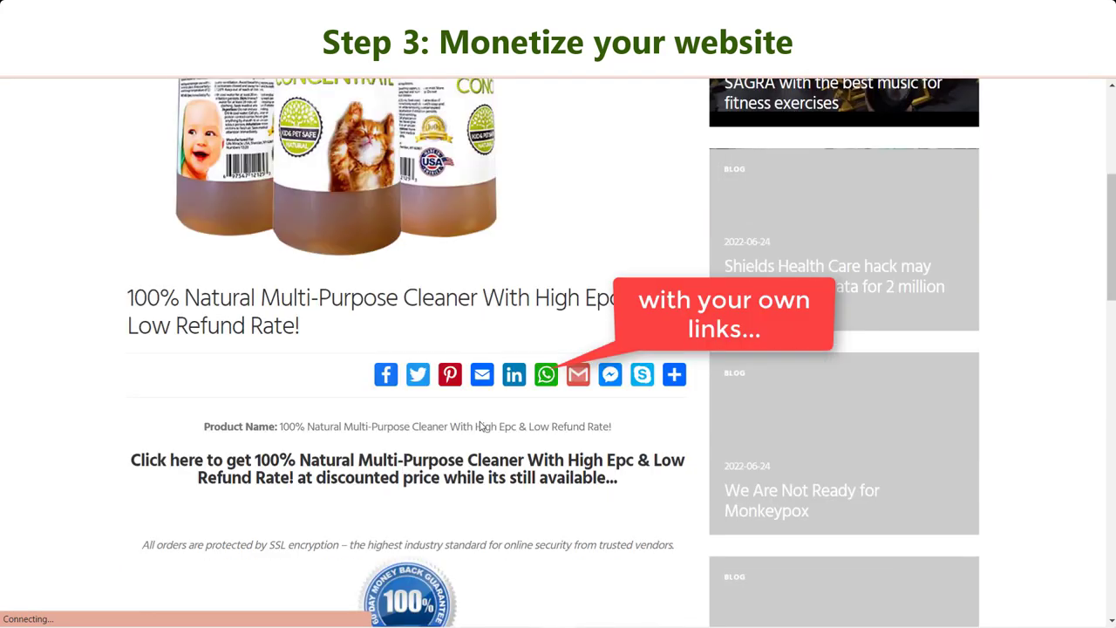
{"action": "scroll", "coordinate": [484, 425], "scroll_direction": "down", "scroll_amount": 6}
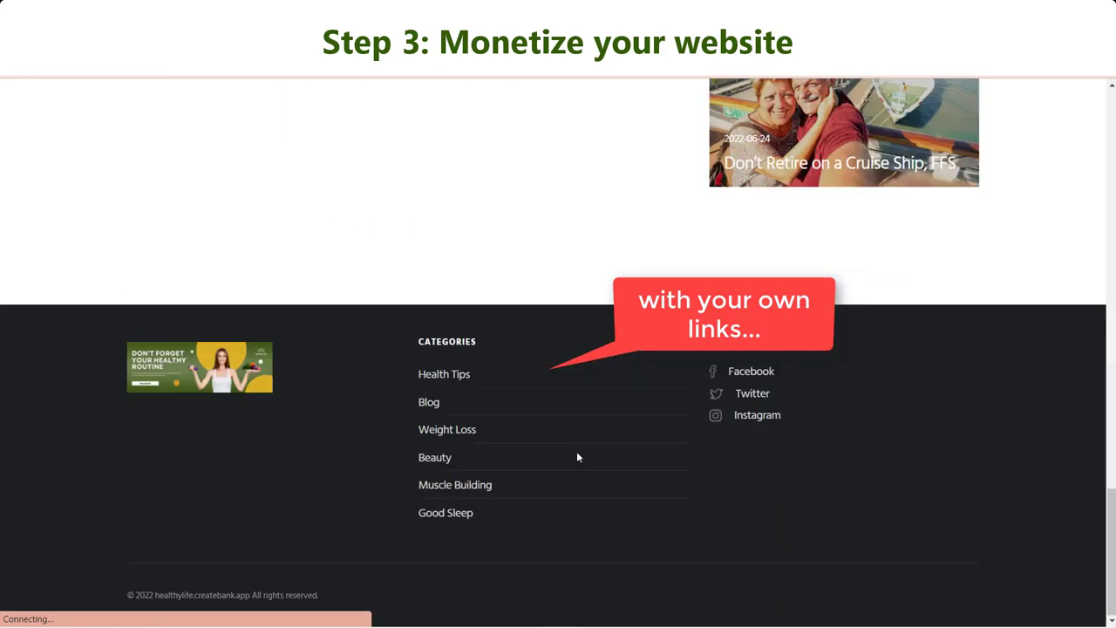
{"action": "scroll", "coordinate": [577, 458], "scroll_direction": "up", "scroll_amount": 6}
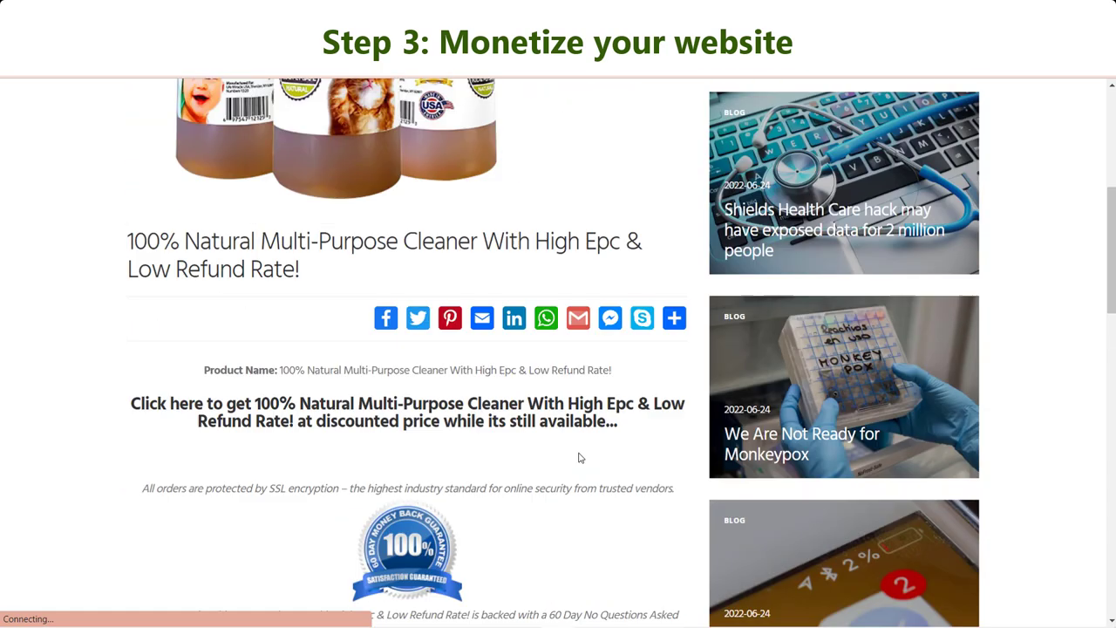
{"action": "scroll", "coordinate": [580, 458], "scroll_direction": "up", "scroll_amount": 3}
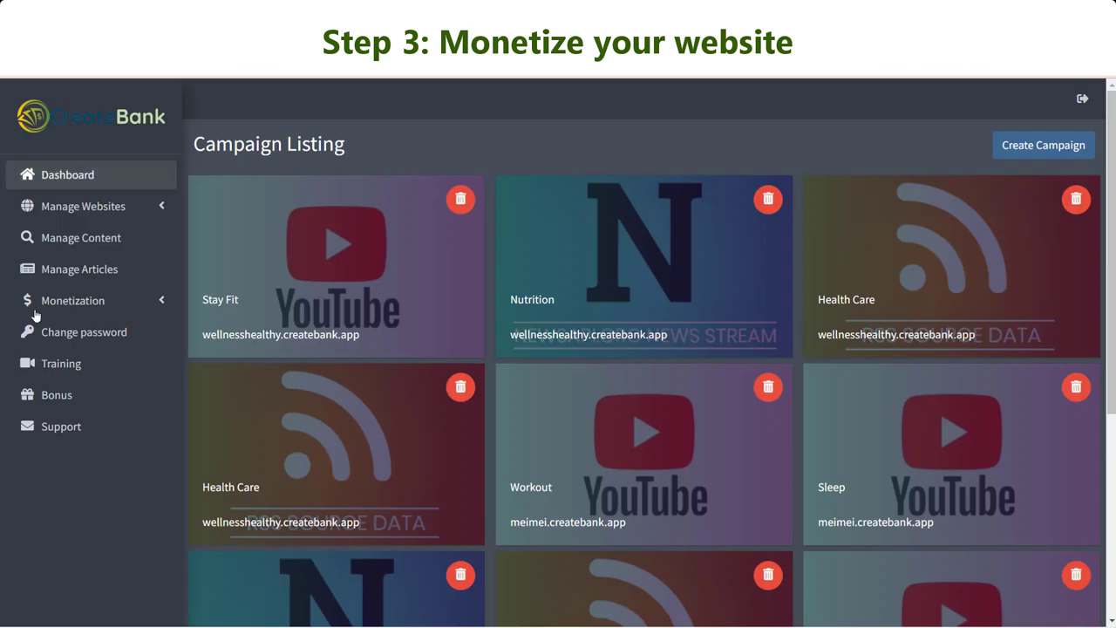
Start a new inline keyword for wellnesshealthy.createbank.app limited to the Nutrition category.
{"action": "left_click", "coordinate": [83, 302]}
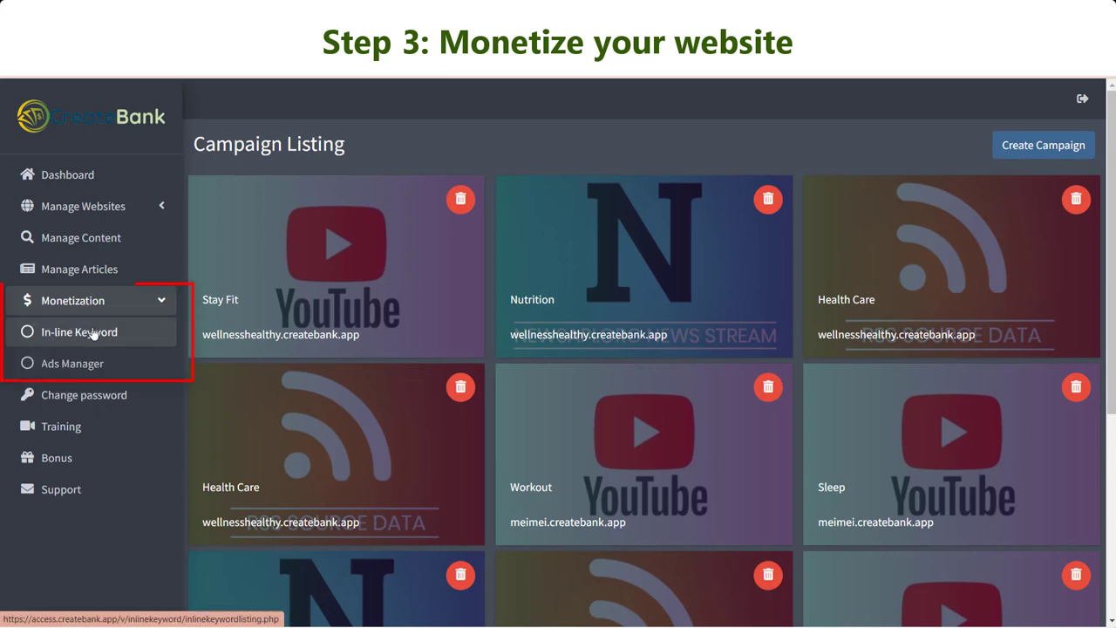
{"action": "left_click", "coordinate": [92, 333]}
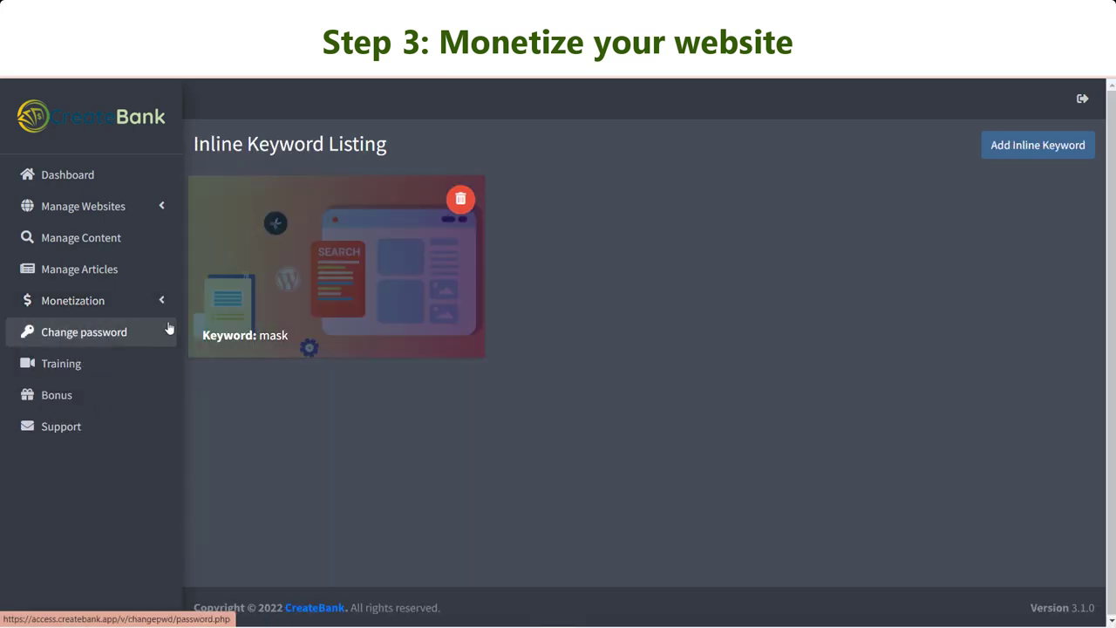
{"action": "left_click", "coordinate": [1061, 141]}
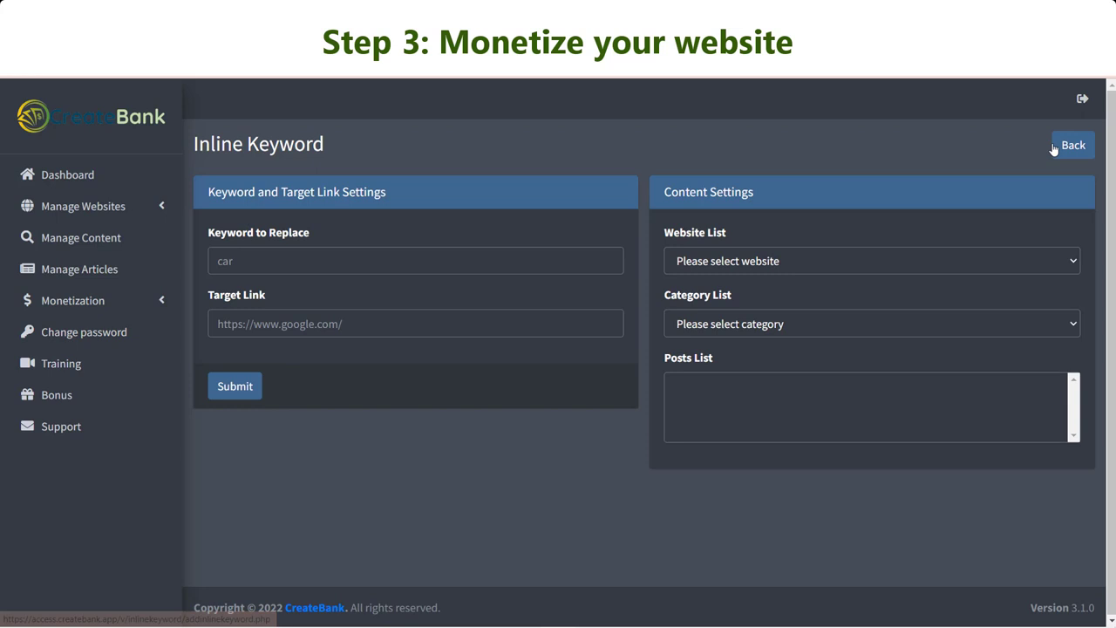
{"action": "left_click", "coordinate": [914, 260]}
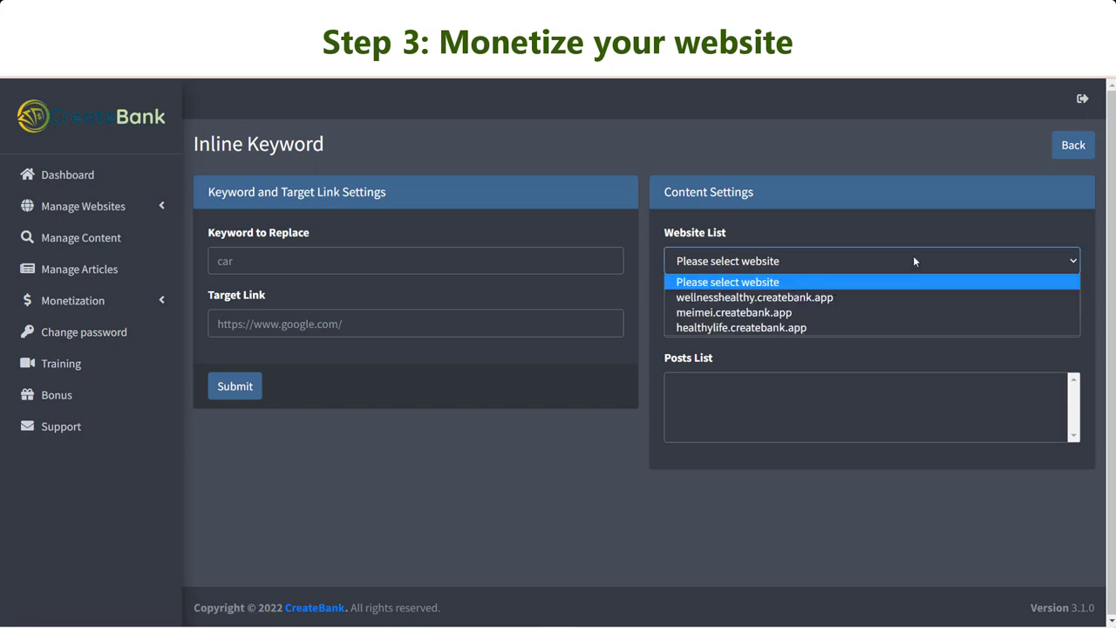
{"action": "left_click", "coordinate": [874, 310]}
{"action": "left_click", "coordinate": [863, 263]}
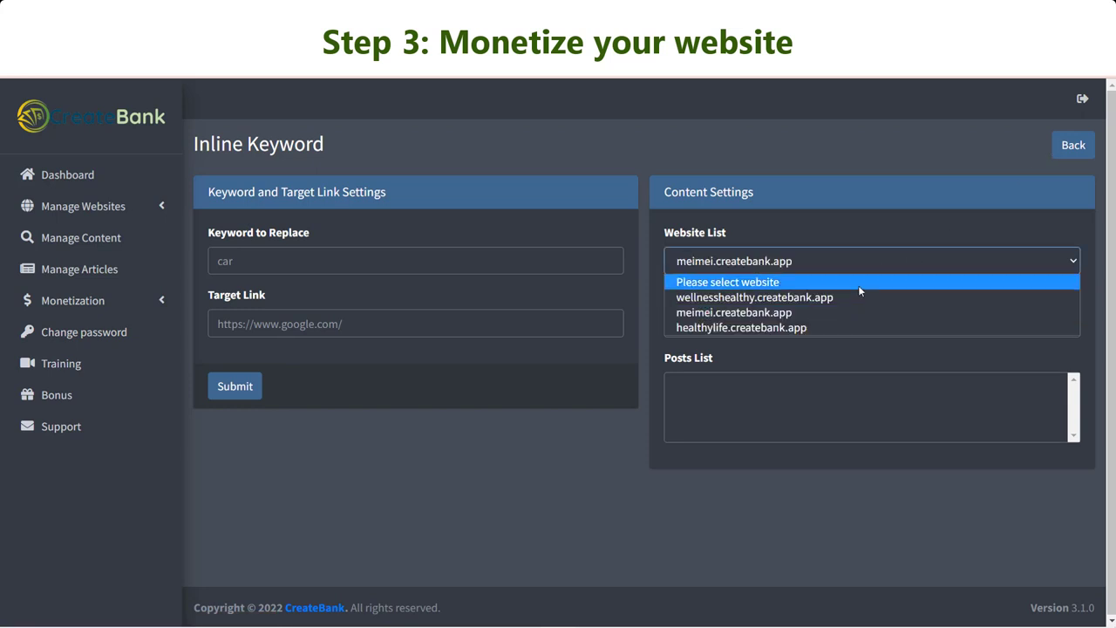
{"action": "left_click", "coordinate": [860, 297]}
{"action": "left_click", "coordinate": [779, 325]}
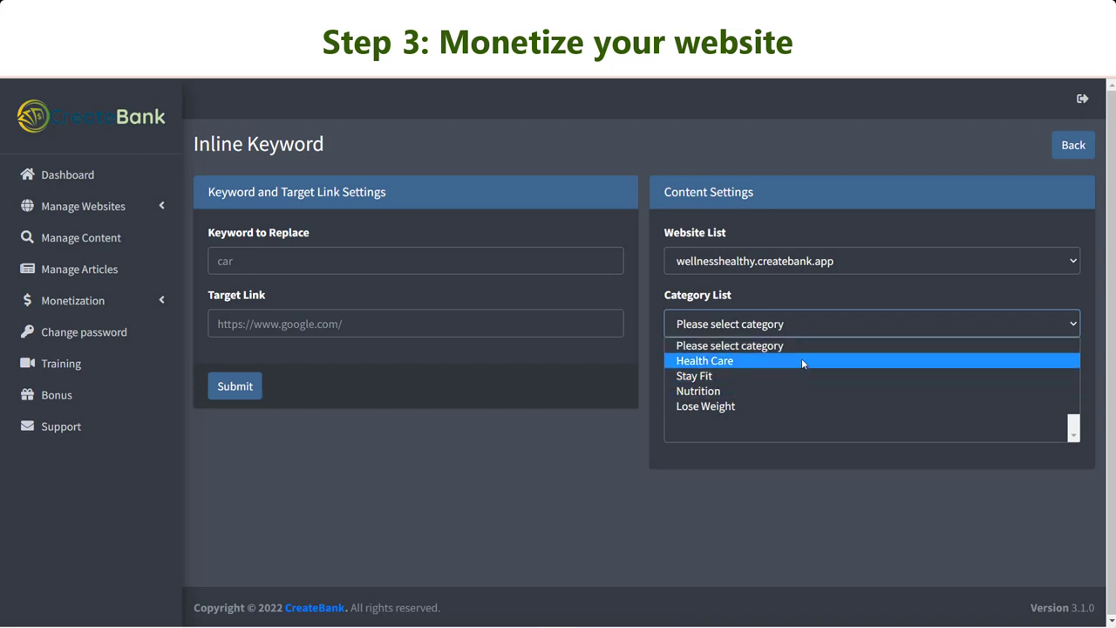
{"action": "left_click", "coordinate": [734, 392]}
Link the keyword 'protein' to the pasted affiliate target URL and submit it.
{"action": "left_click", "coordinate": [310, 259]}
{"action": "type", "text": "protein"}
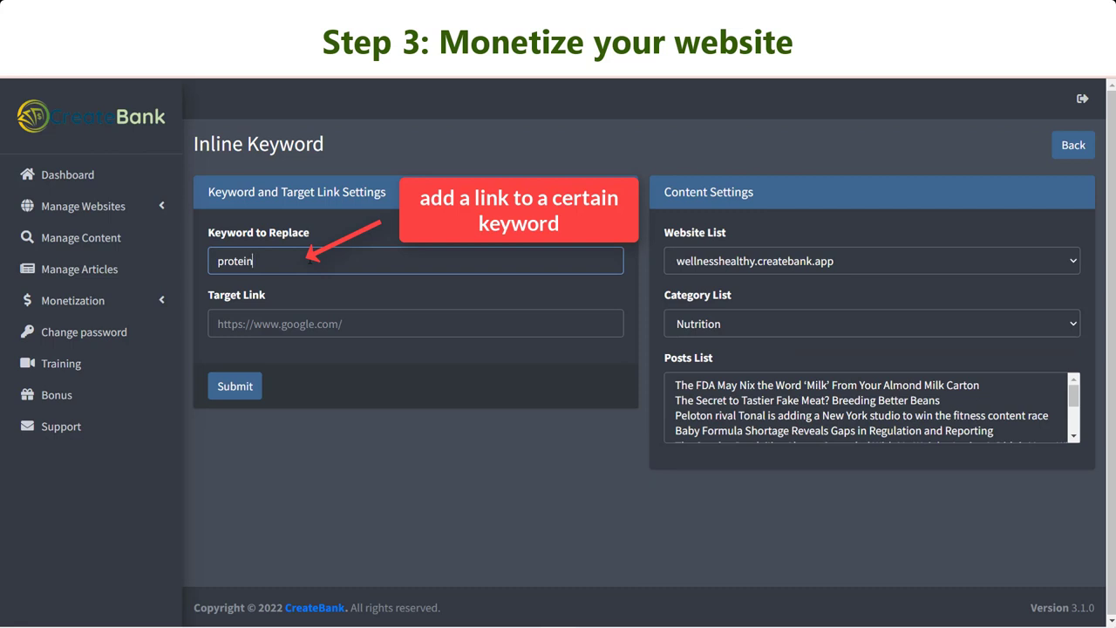
{"action": "left_click", "coordinate": [358, 323]}
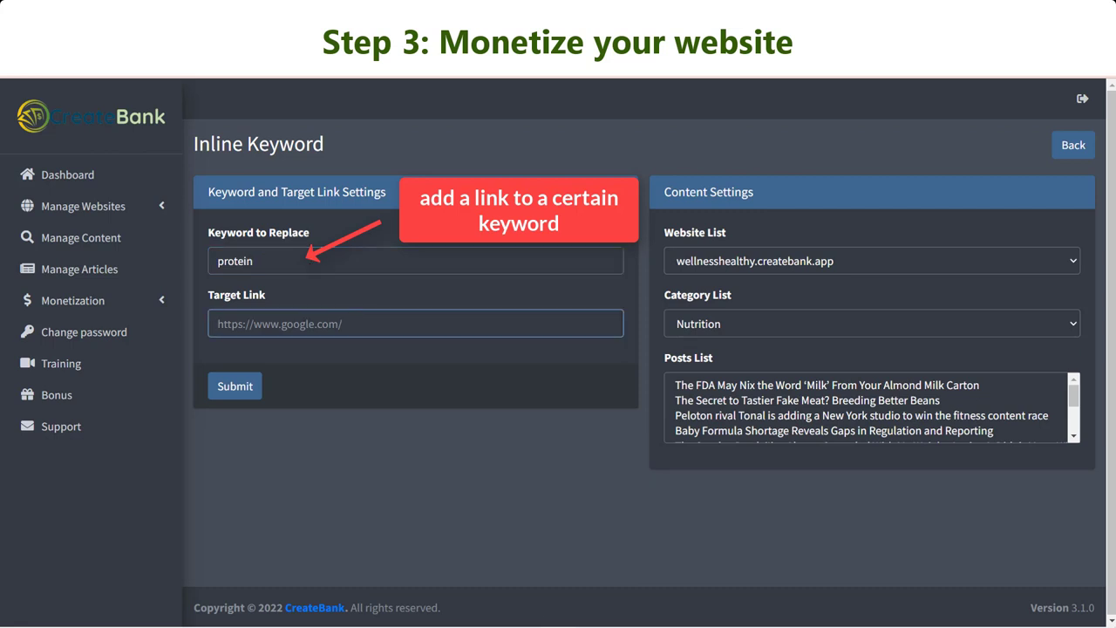
{"action": "type", "text": "https://hop.clickbank.net/?affiliate=lyhtm&vendor=gluco4&cbpage=new"}
{"action": "left_click", "coordinate": [244, 387]}
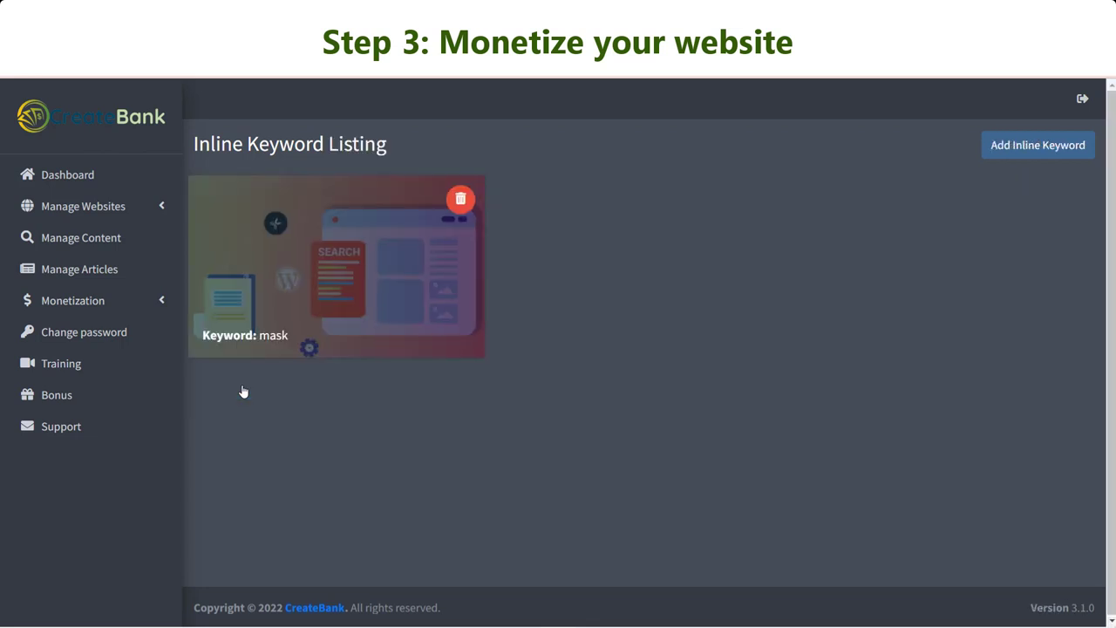
Create a Header Banner image ad using Wellness-Healthy-Header-ads.png as the banner.
{"action": "left_click", "coordinate": [78, 300]}
{"action": "left_click", "coordinate": [79, 366]}
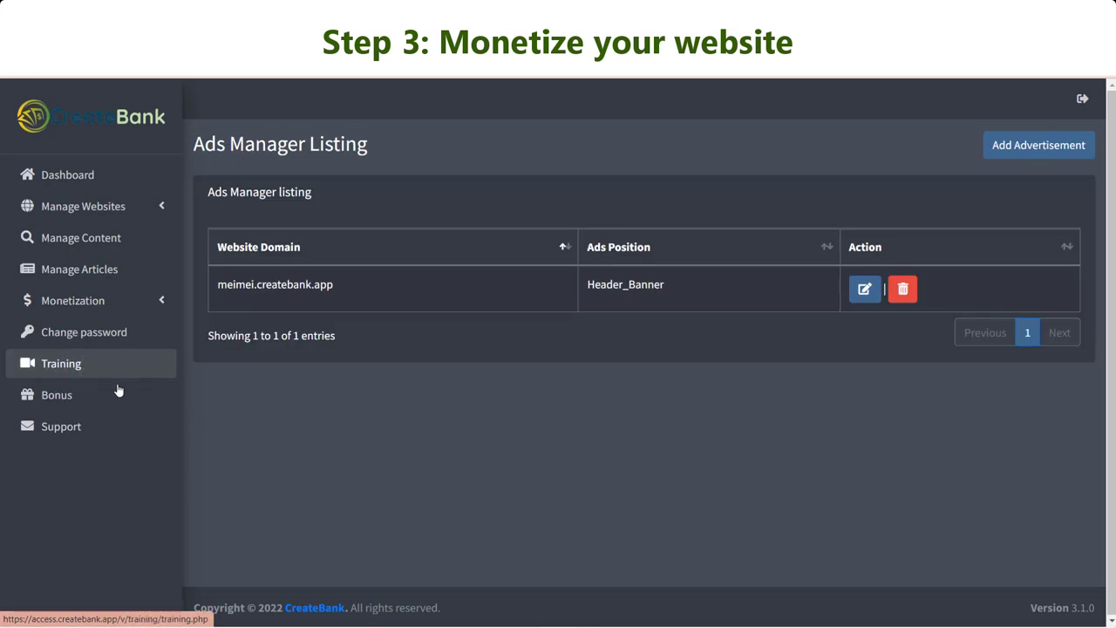
{"action": "left_click", "coordinate": [1037, 148]}
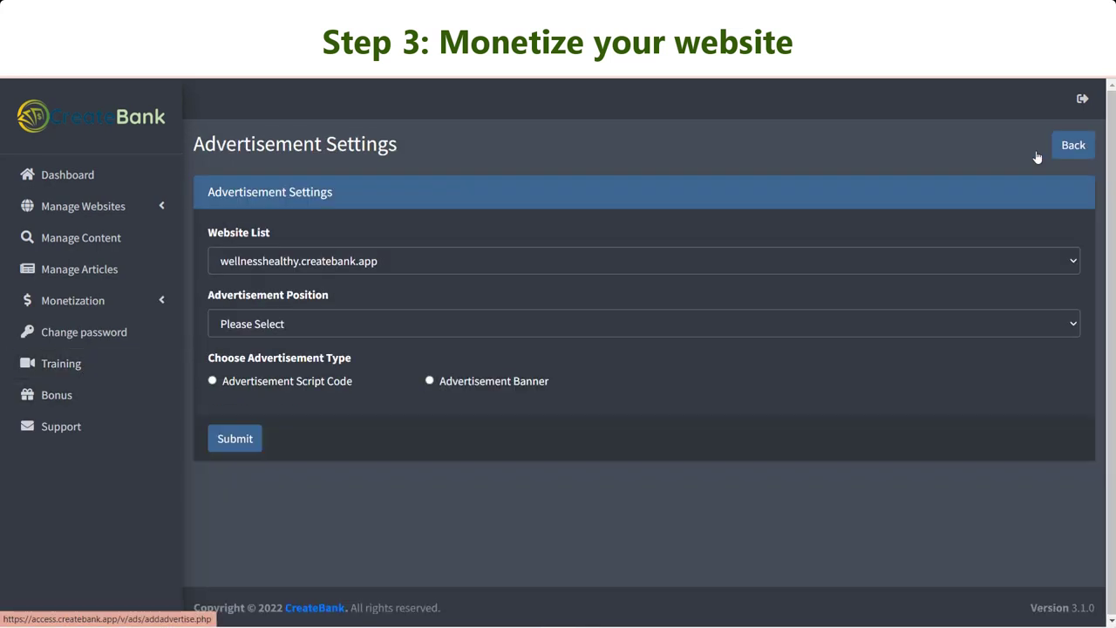
{"action": "left_click", "coordinate": [362, 324]}
{"action": "left_click", "coordinate": [293, 360]}
{"action": "left_click", "coordinate": [395, 426]}
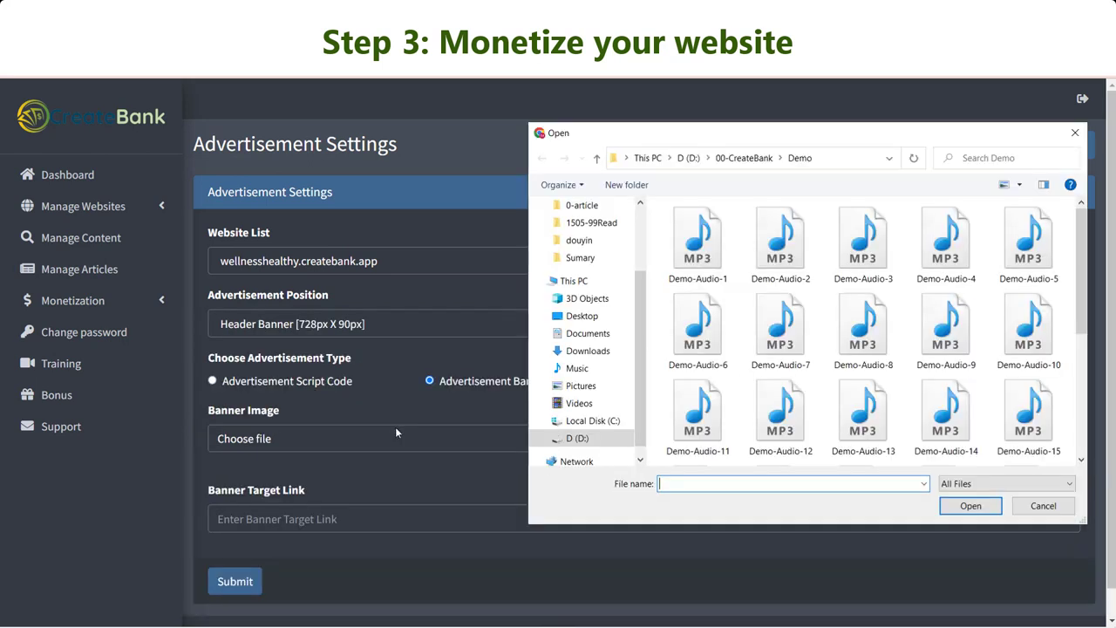
{"action": "scroll", "coordinate": [863, 331], "scroll_direction": "down", "scroll_amount": 5}
{"action": "left_click", "coordinate": [780, 414]}
{"action": "left_click", "coordinate": [970, 506]}
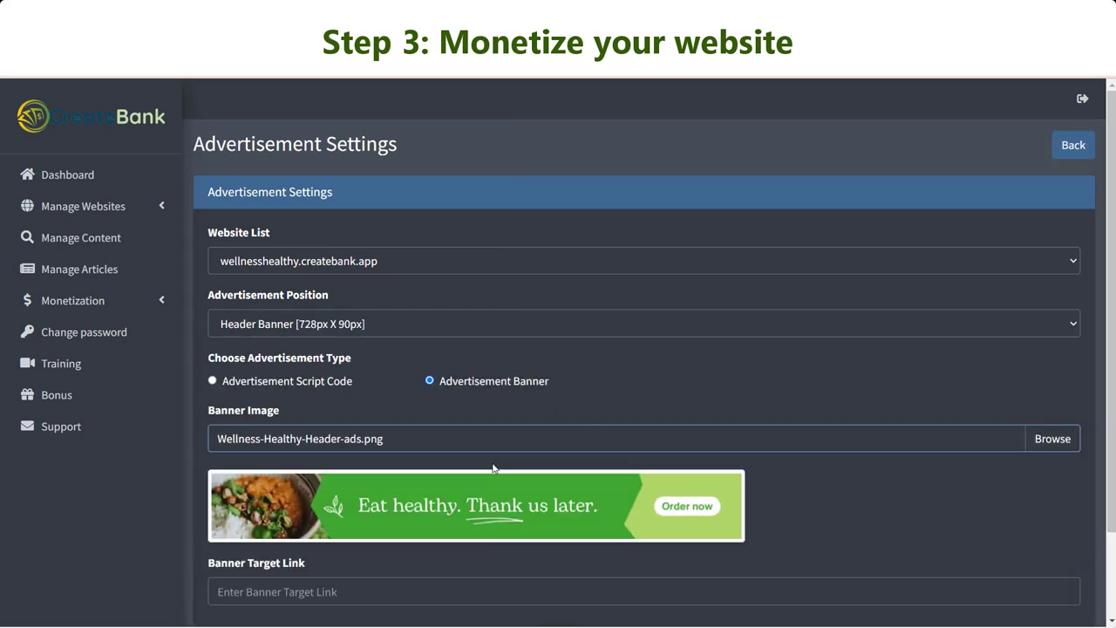
Give the banner ad the pasted ClickBank target link and save it.
{"action": "scroll", "coordinate": [498, 466], "scroll_direction": "down", "scroll_amount": 2}
{"action": "left_click", "coordinate": [498, 495]}
{"action": "type", "text": "https://hop.clickbank.net/?affiliate=lyhtm&vendor=gluco4&cbpage=new"}
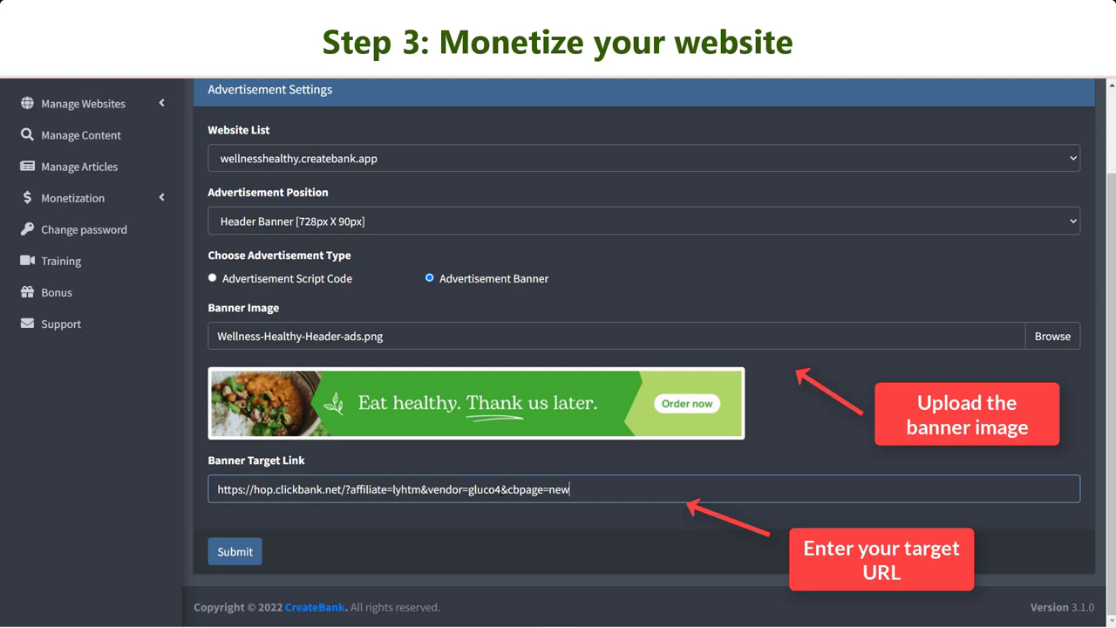
{"action": "left_click", "coordinate": [244, 555]}
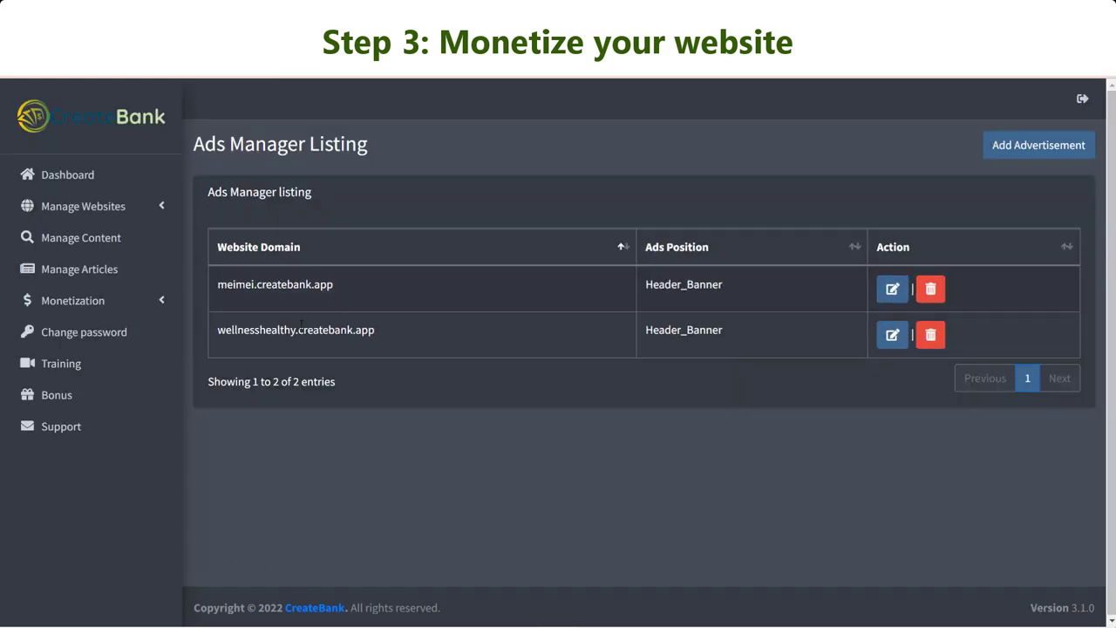
Visit the live wellnesshealthy site by its domain name.
{"action": "left_click_drag", "start_coordinate": [375, 329], "coordinate": [218, 329]}
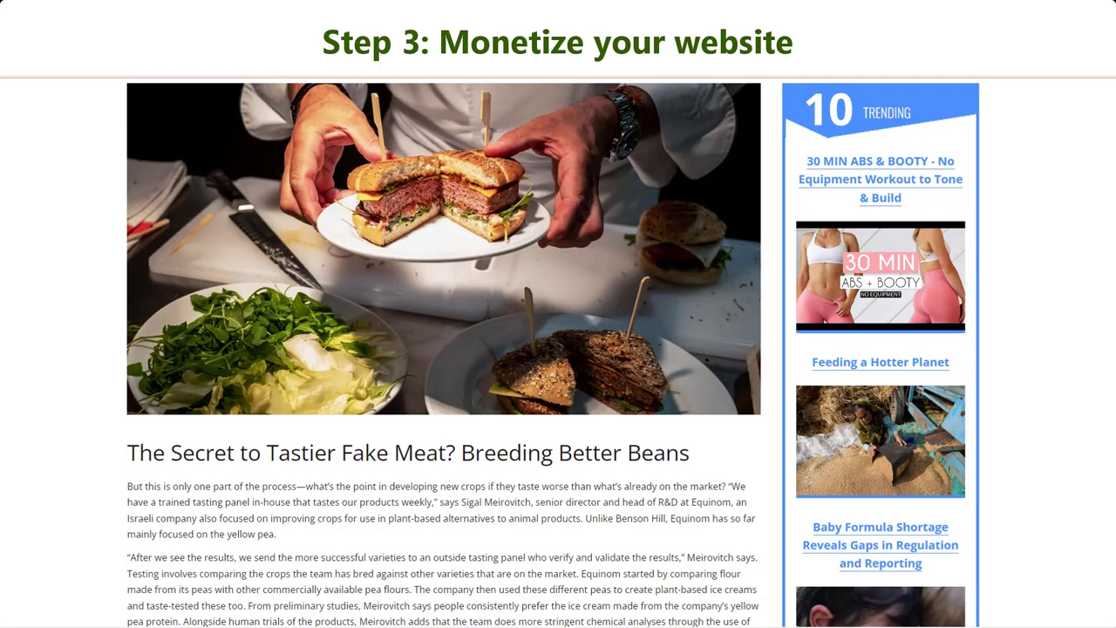
{"action": "type", "text": "wellnesshealthy.createbank.app"}
{"action": "key", "text": "Return"}
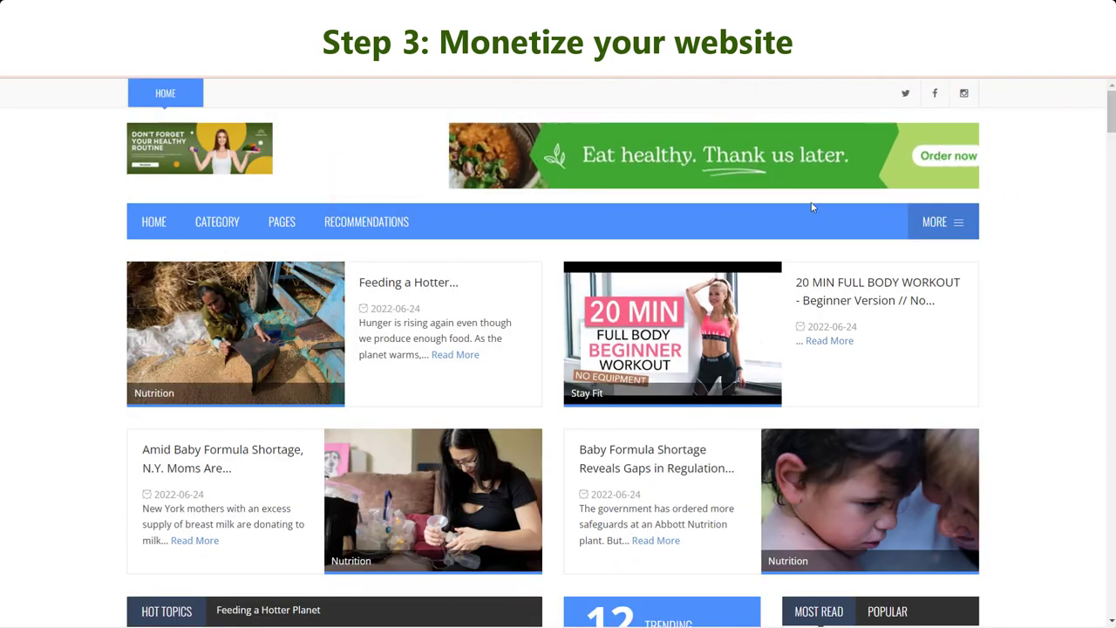
Scroll the home page past the header banner and view the Health Care category page.
{"action": "scroll", "coordinate": [599, 382], "scroll_direction": "down", "scroll_amount": 1}
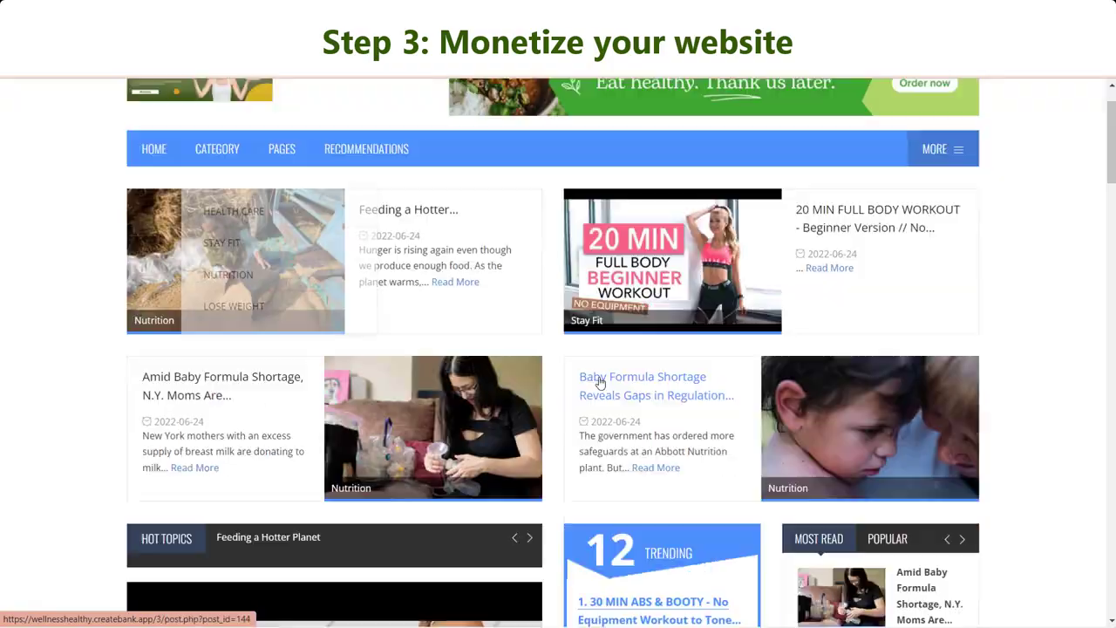
{"action": "mouse_move", "coordinate": [1110, 139]}
{"action": "left_mouse_down"}
{"action": "mouse_move", "coordinate": [1110, 547]}
{"action": "mouse_move", "coordinate": [1110, 113]}
{"action": "left_mouse_up"}
{"action": "mouse_move", "coordinate": [217, 222]}
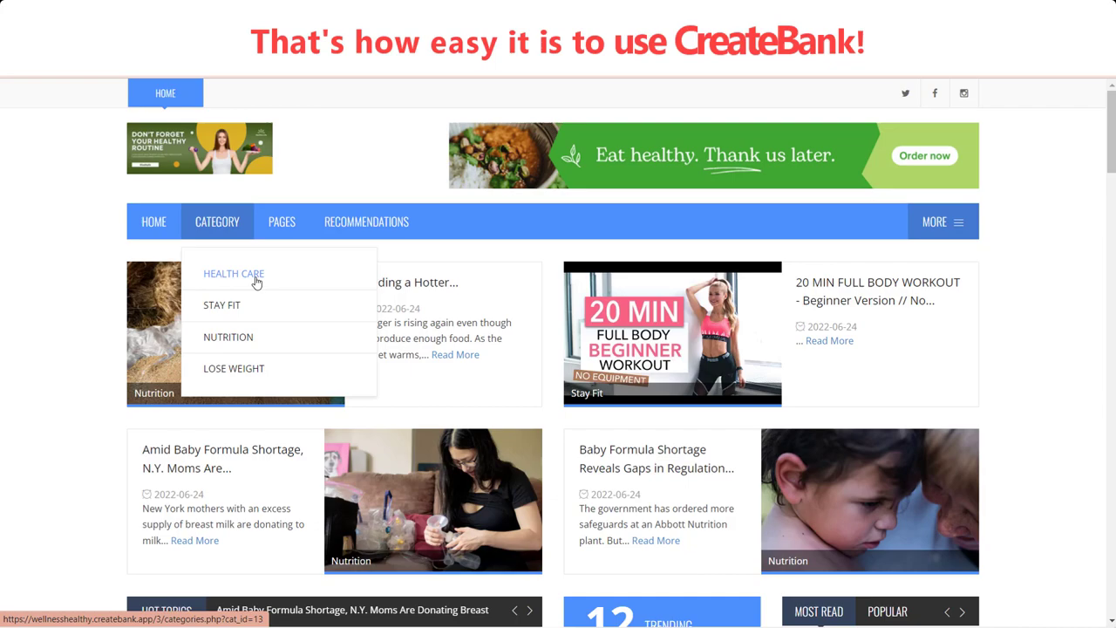
{"action": "left_click", "coordinate": [255, 281]}
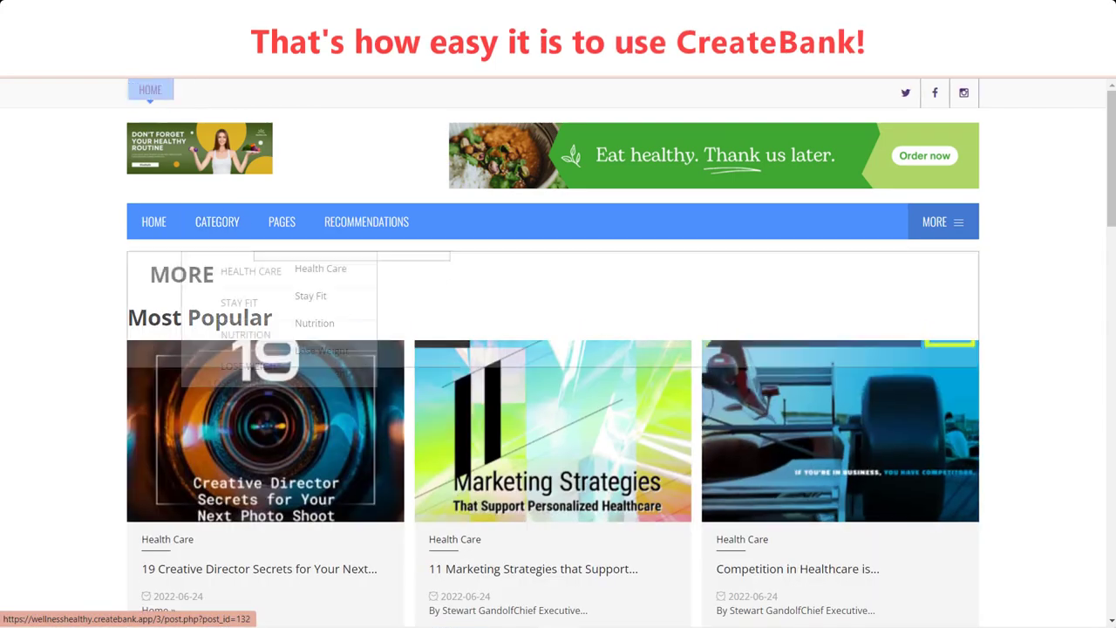
{"action": "scroll", "coordinate": [1029, 381], "scroll_direction": "down", "scroll_amount": 10}
{"action": "scroll", "coordinate": [1029, 381], "scroll_direction": "up", "scroll_amount": 10}
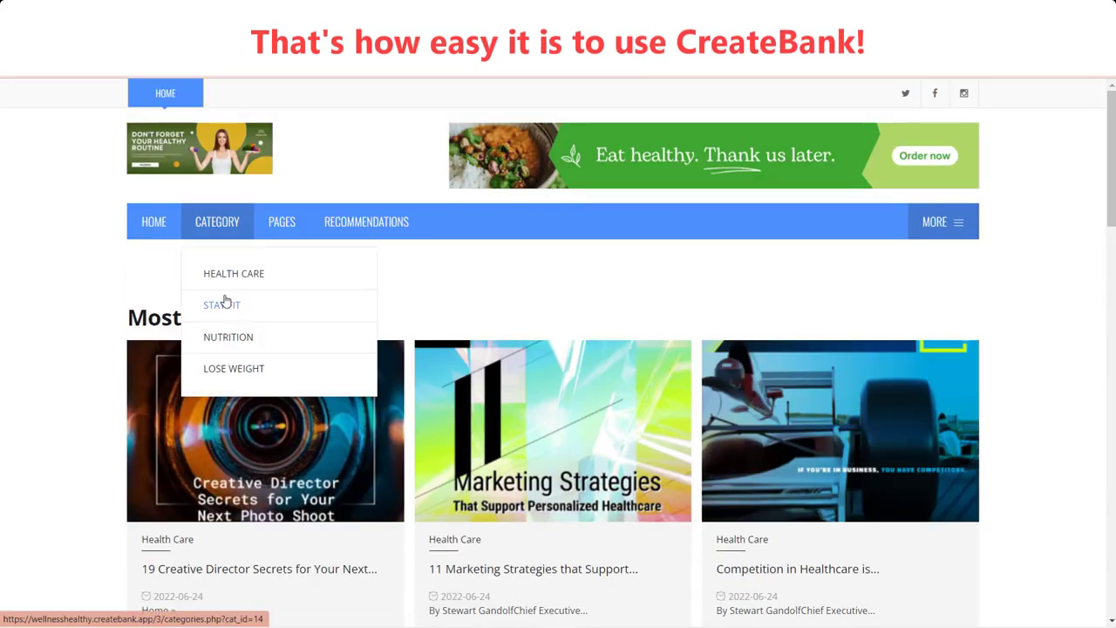
Browse the Nutrition and Lose Weight category pages, ending back on Nutrition.
{"action": "left_click", "coordinate": [229, 338]}
{"action": "scroll", "coordinate": [558, 392], "scroll_direction": "down", "scroll_amount": 5}
{"action": "scroll", "coordinate": [558, 393], "scroll_direction": "up", "scroll_amount": 5}
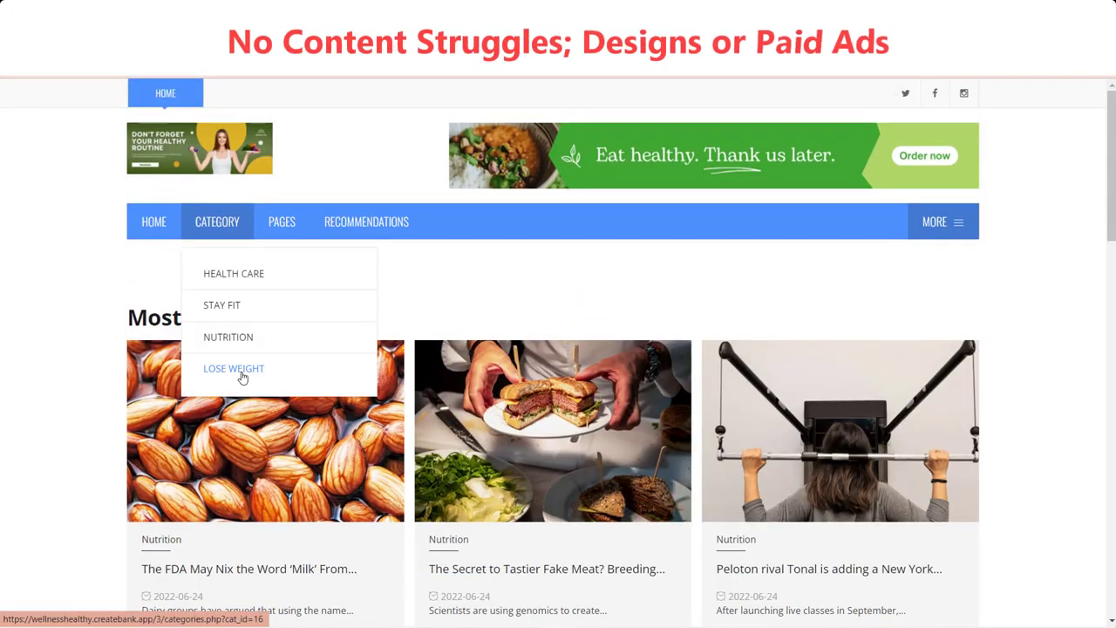
{"action": "left_click", "coordinate": [236, 369]}
{"action": "mouse_move", "coordinate": [217, 224]}
{"action": "left_click", "coordinate": [242, 332]}
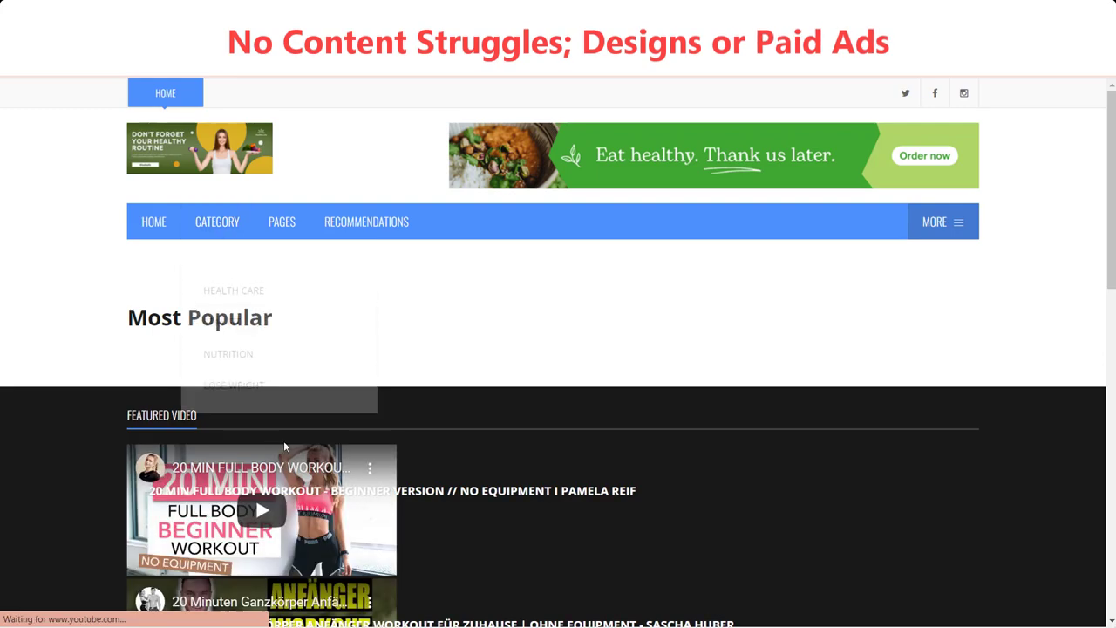